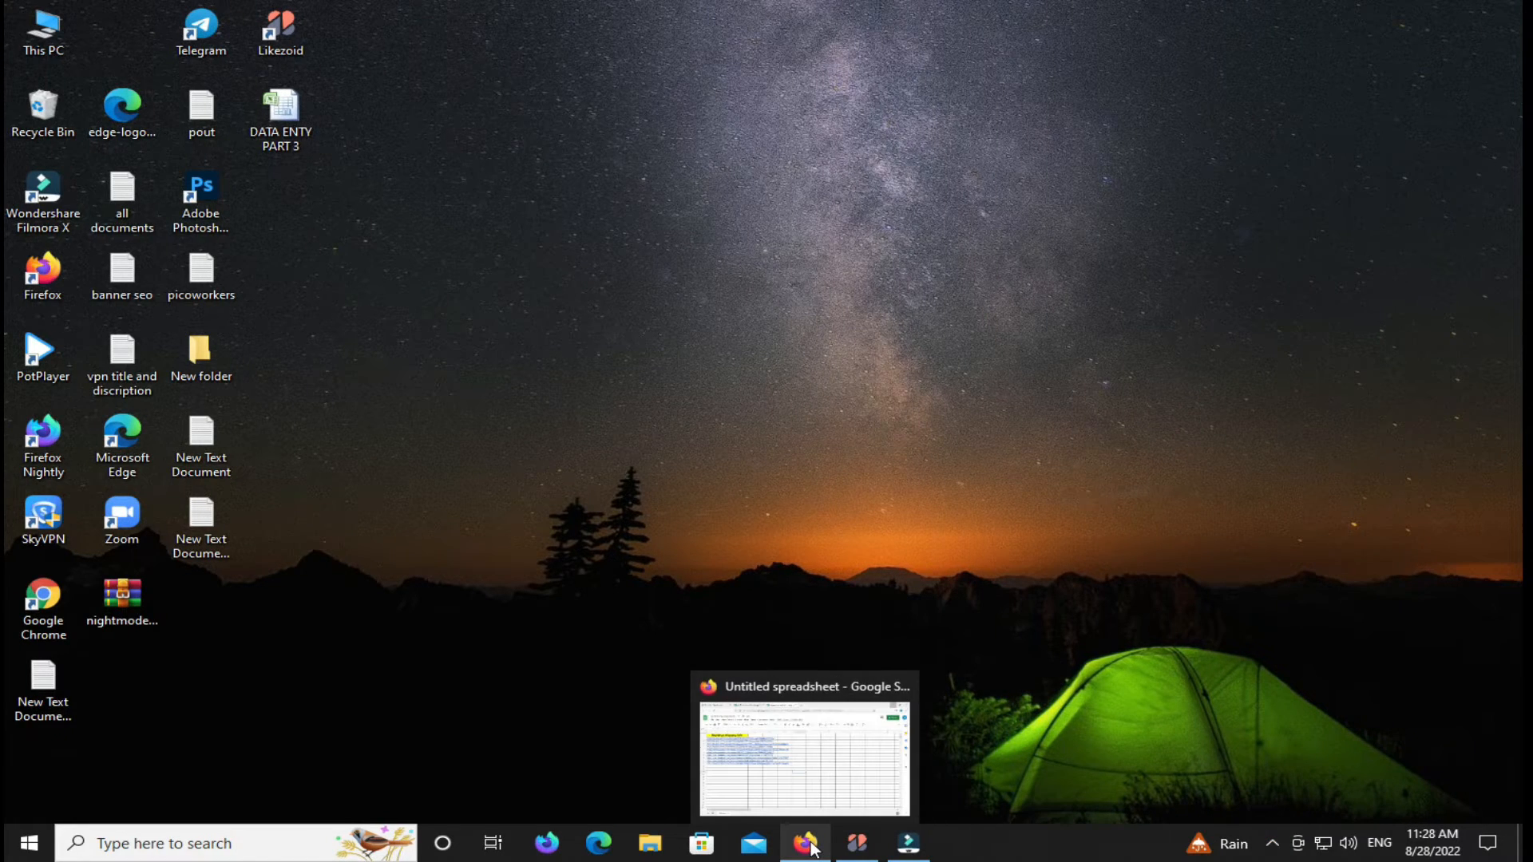
# - Switch to the untitled Google Sheets spreadsheet in Firefox and open the conditional formatting rules for the whole of column A
pyautogui.click(812, 848)
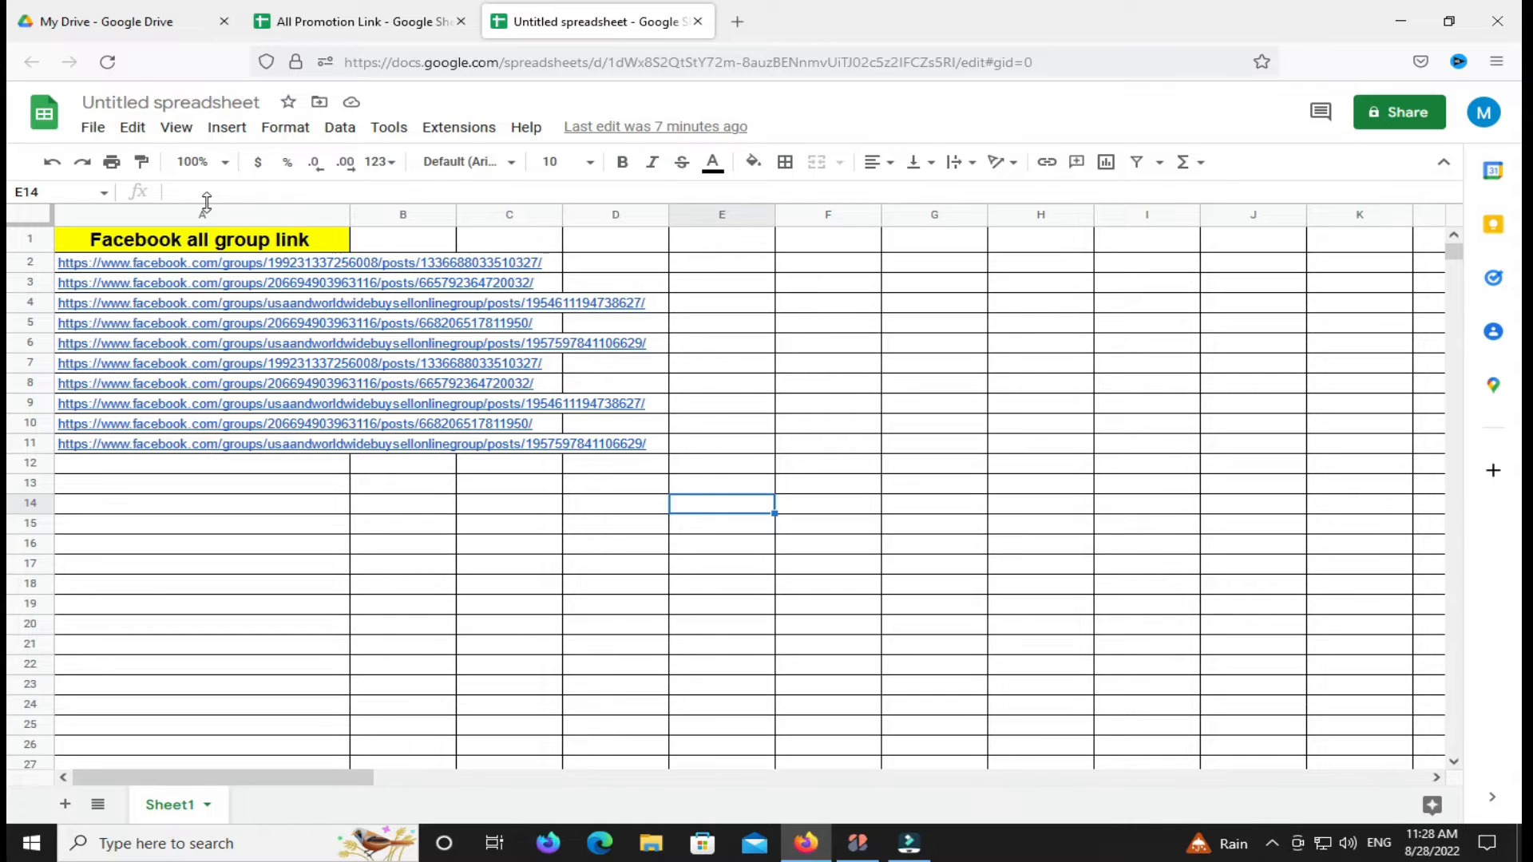
pyautogui.click(157, 214)
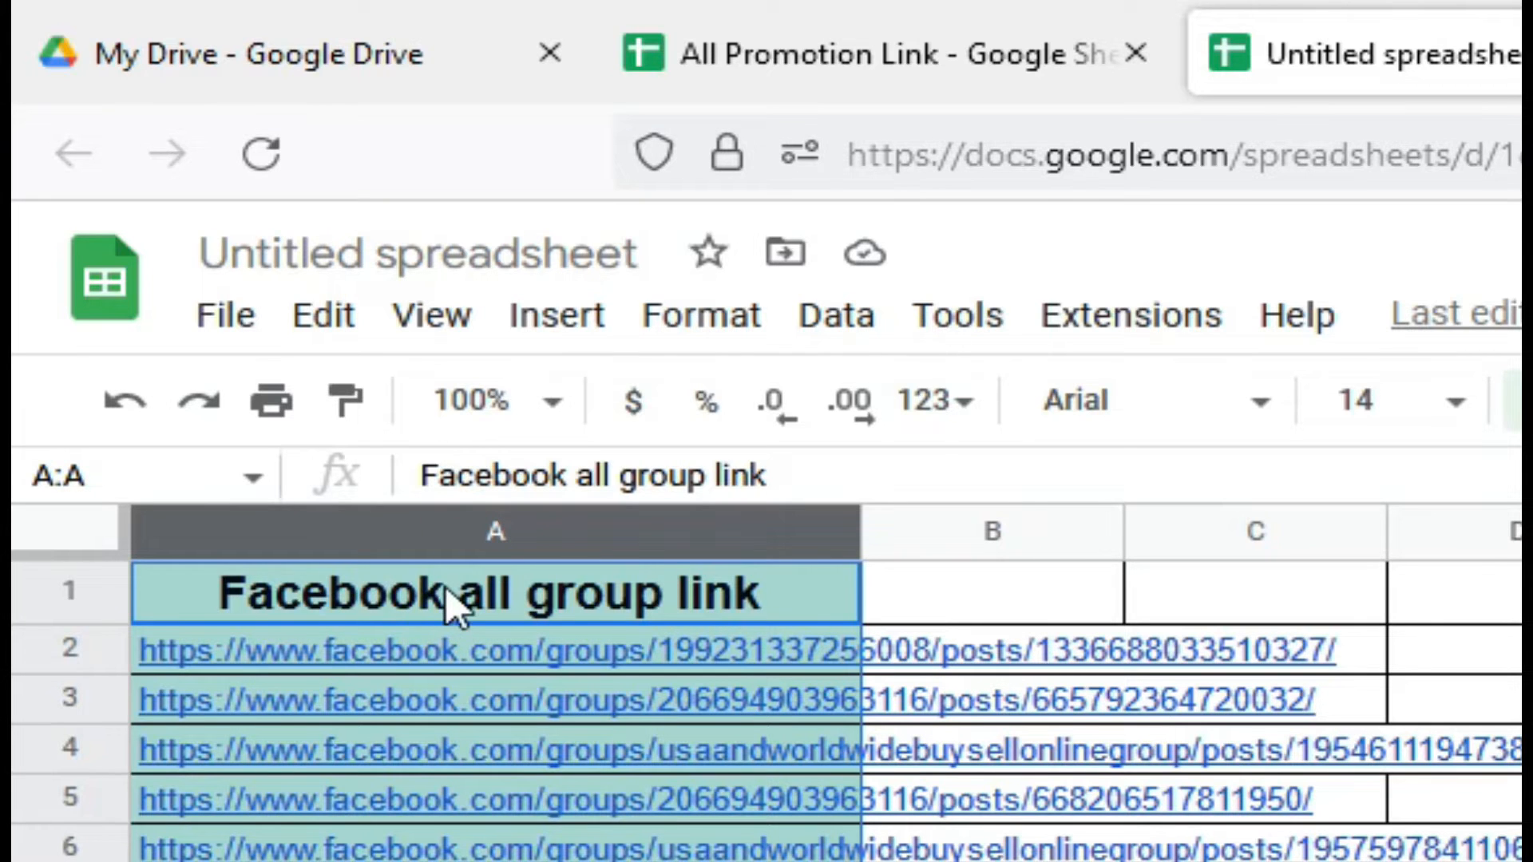
pyautogui.click(504, 533)
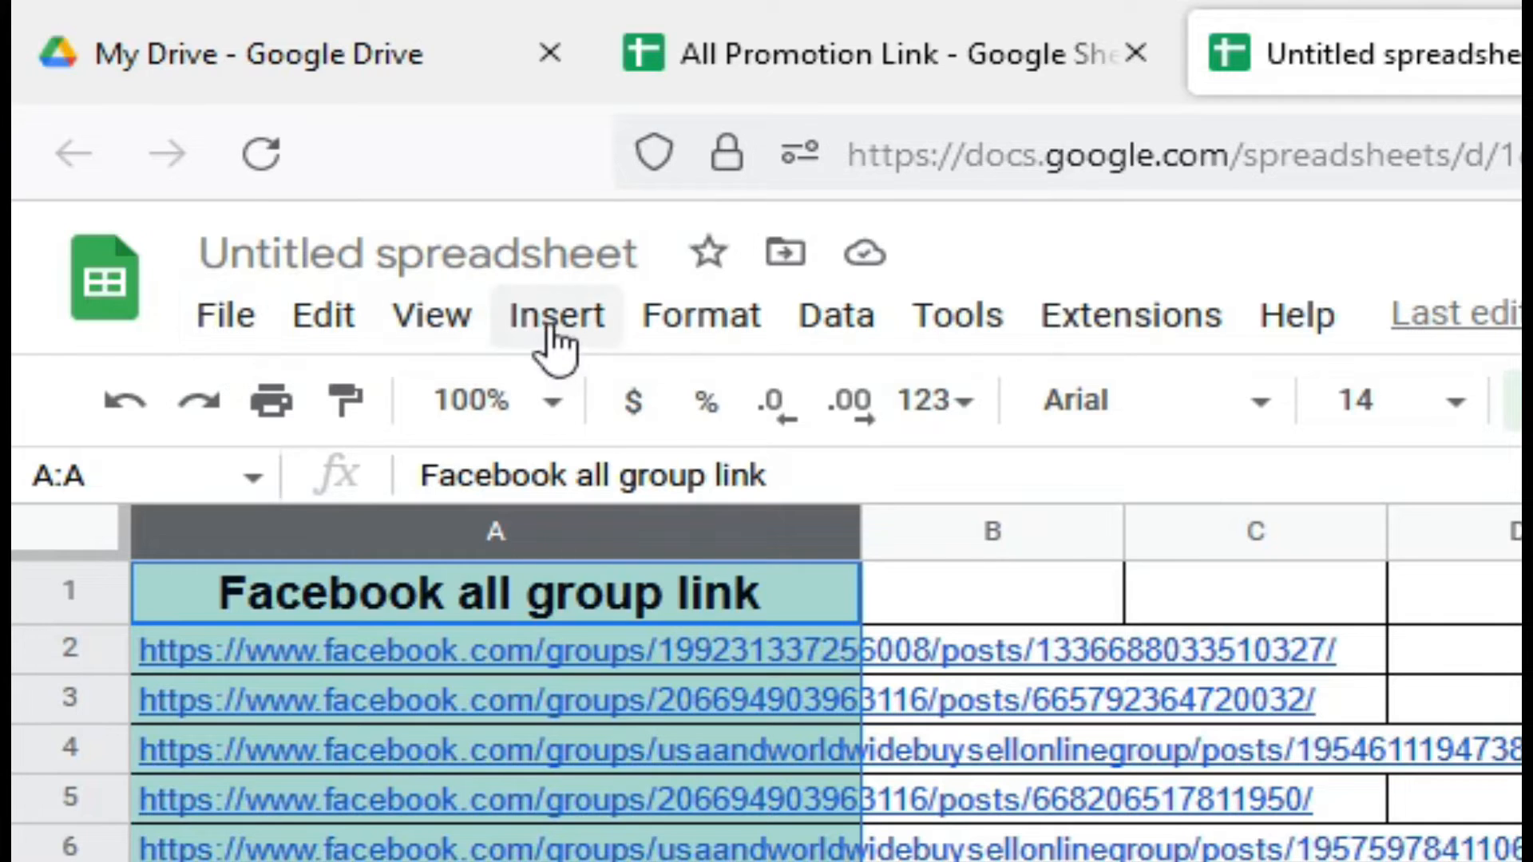
pyautogui.click(709, 339)
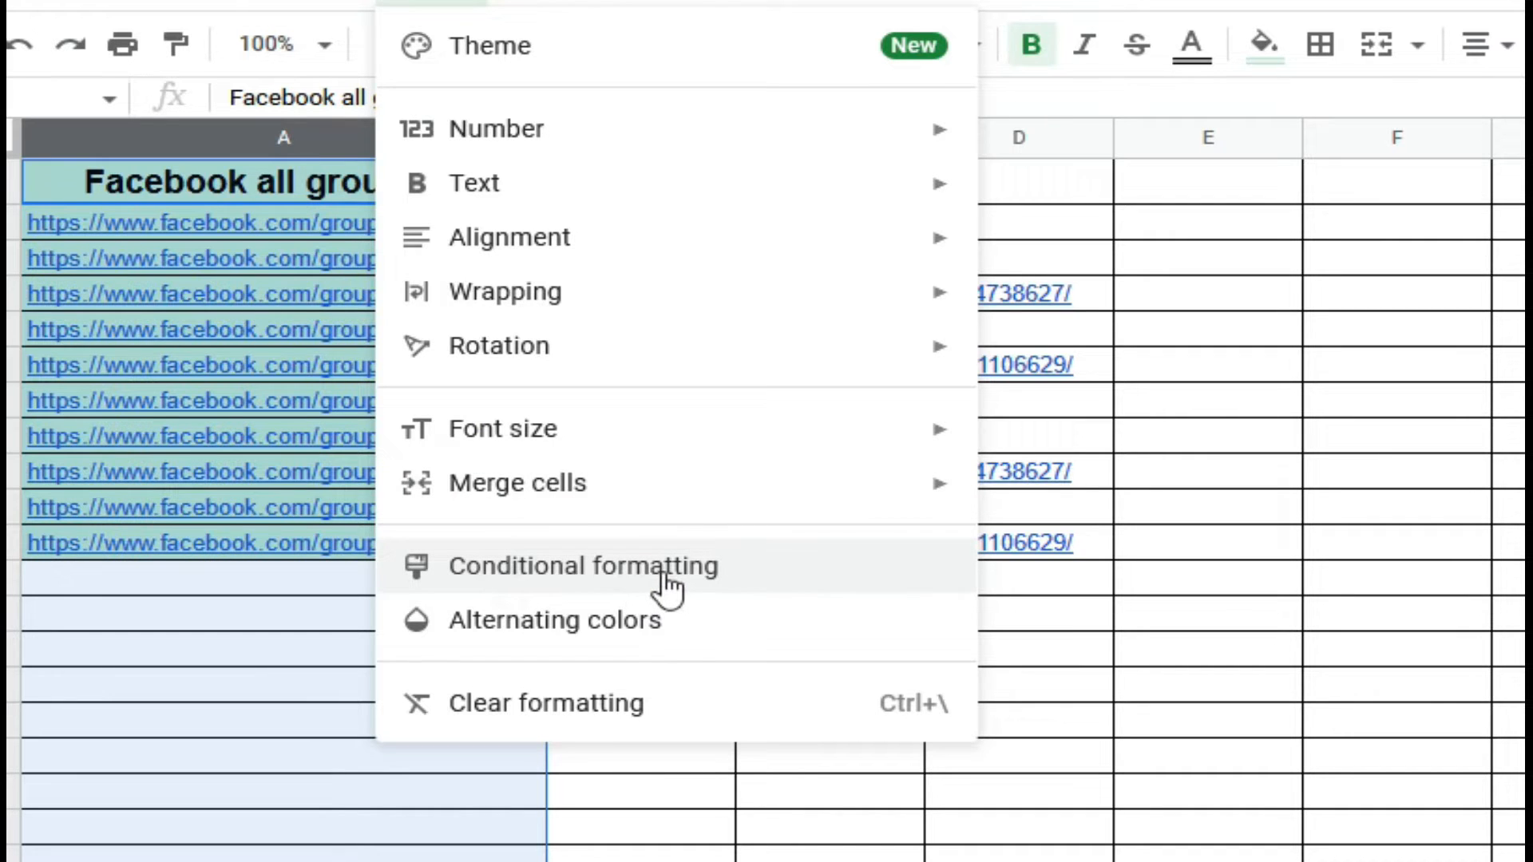
pyautogui.click(661, 582)
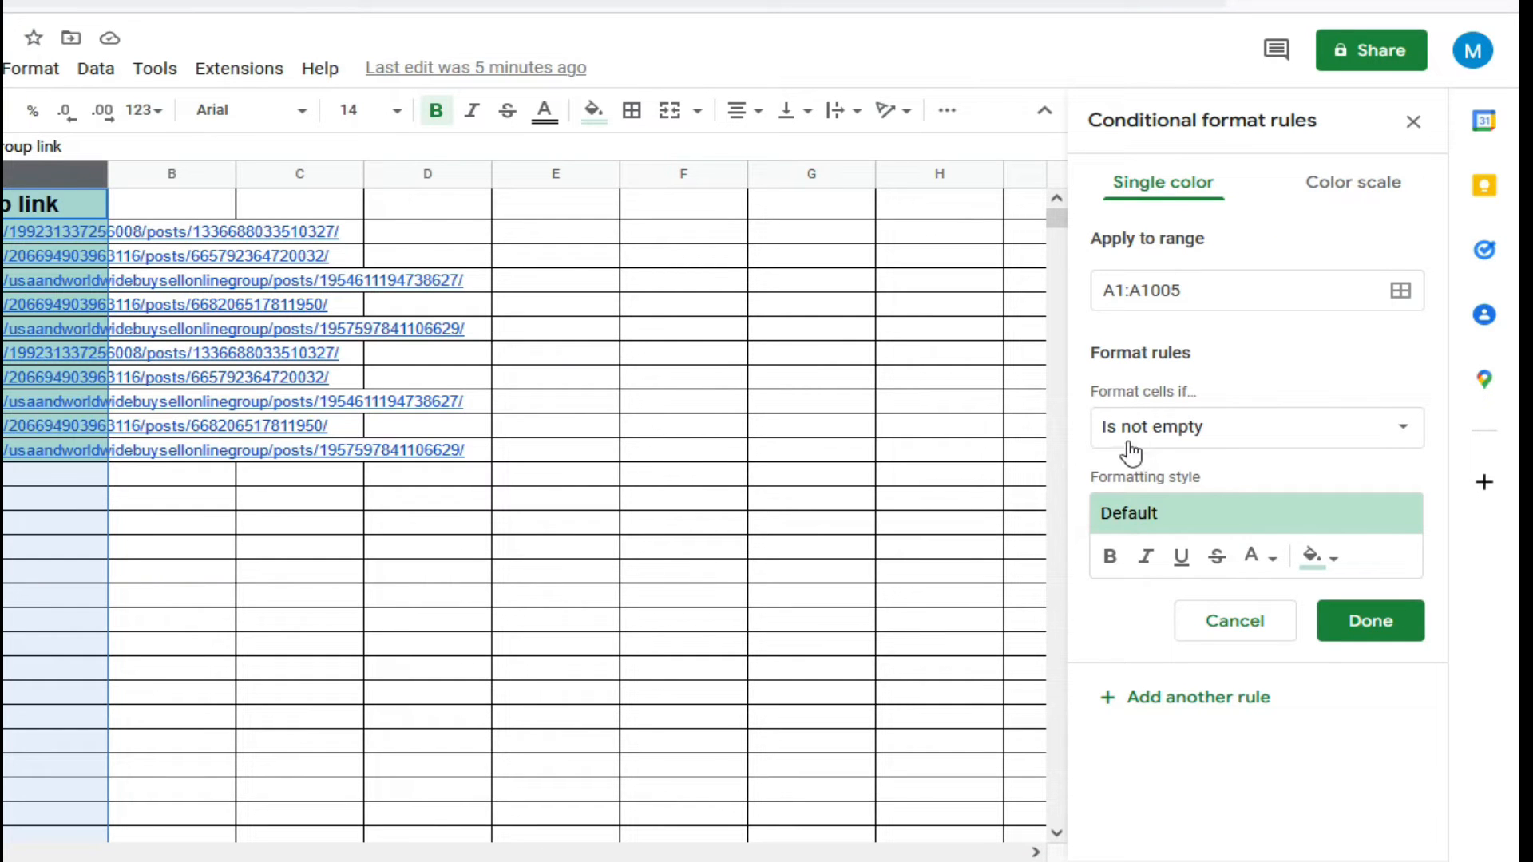
# - Set the format condition of the column A rule to "Custom formula is"
pyautogui.click(1405, 435)
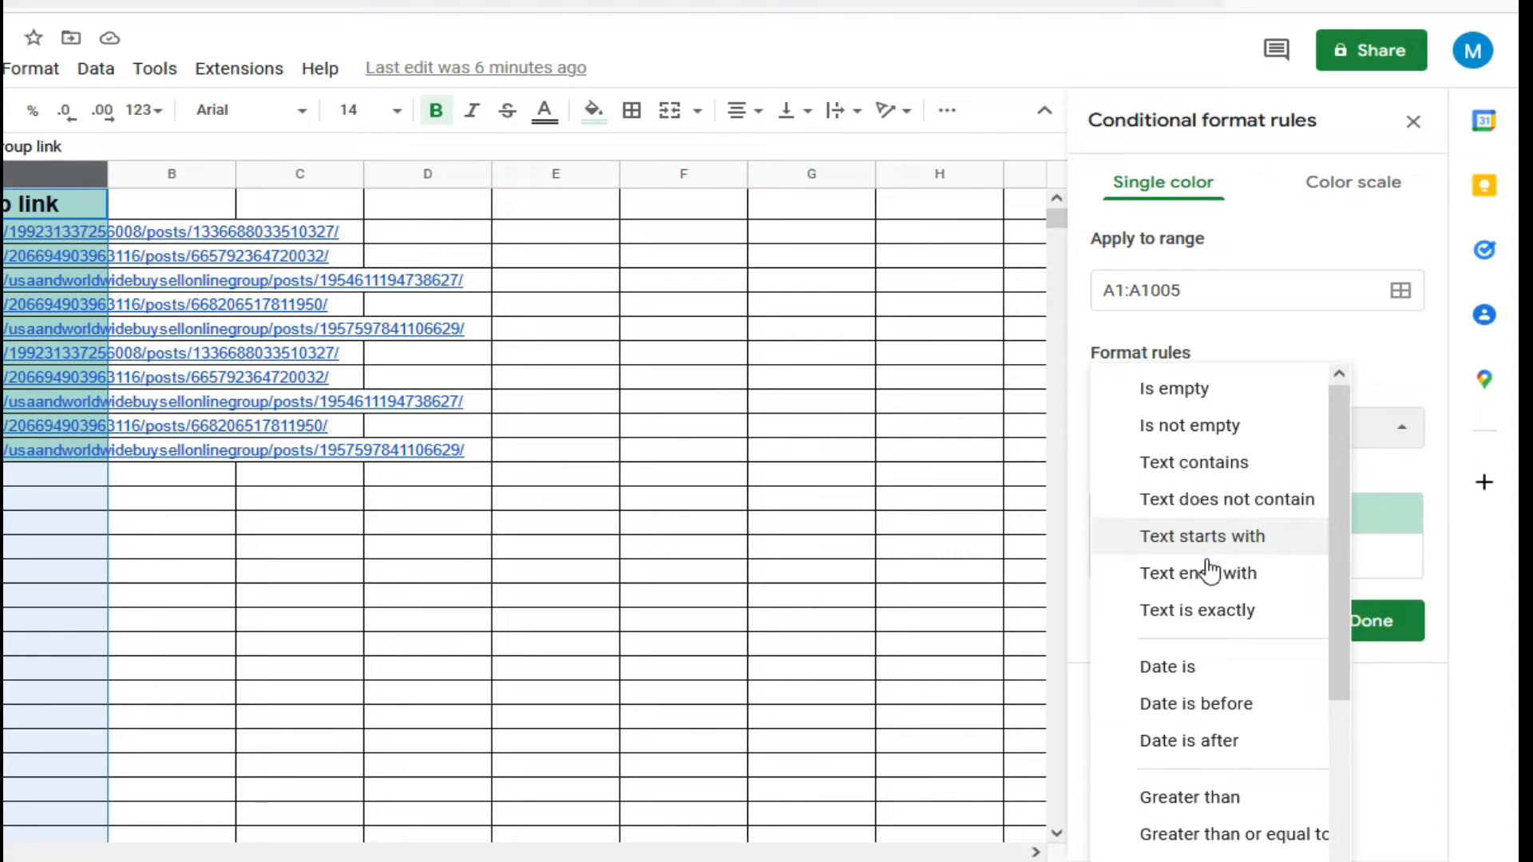
pyautogui.scroll(-3, 1209, 563)
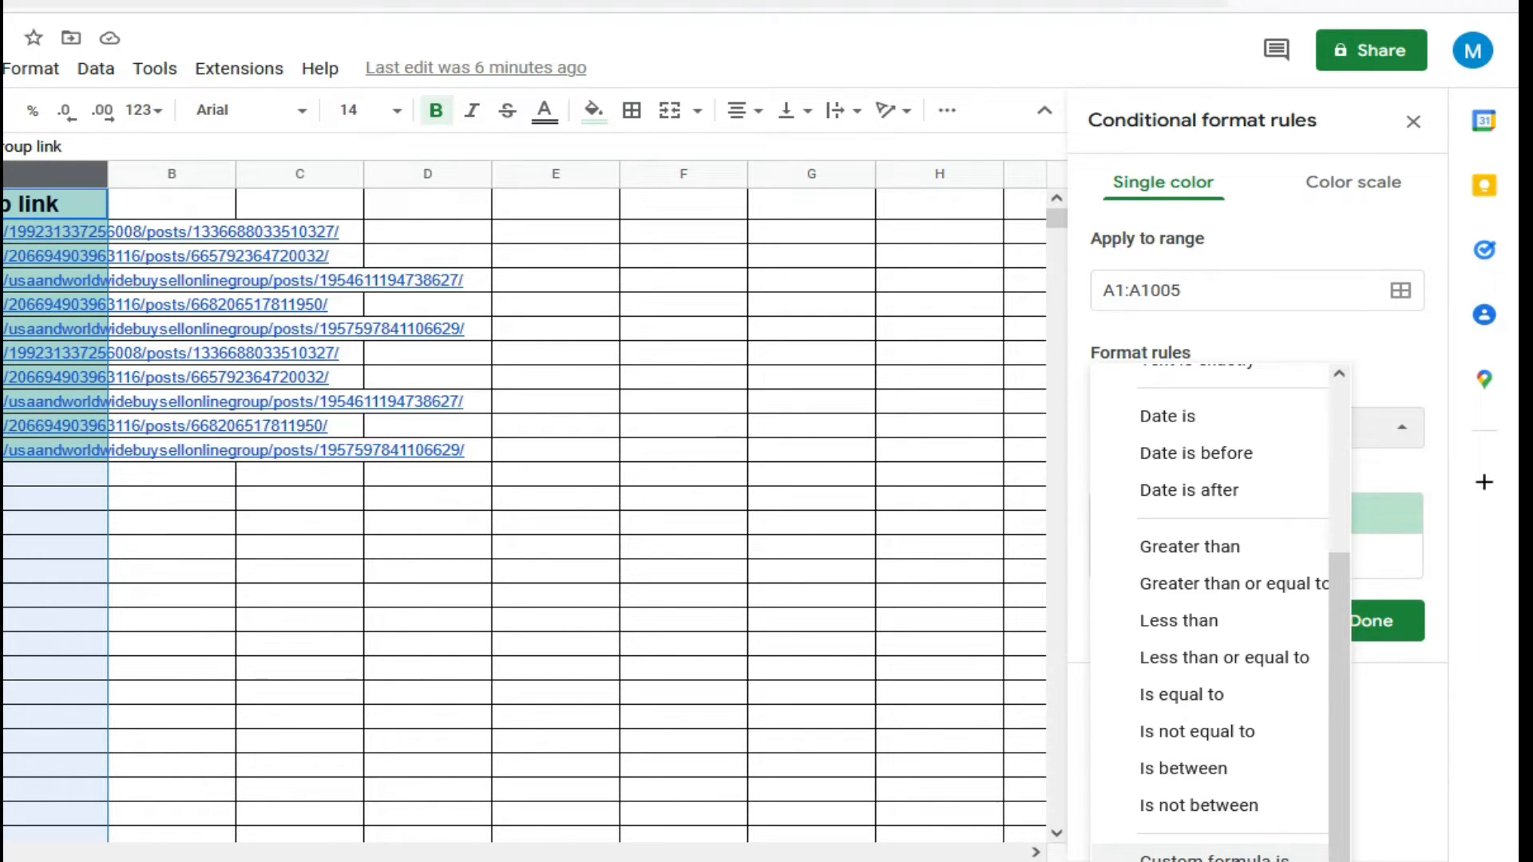
pyautogui.click(1221, 854)
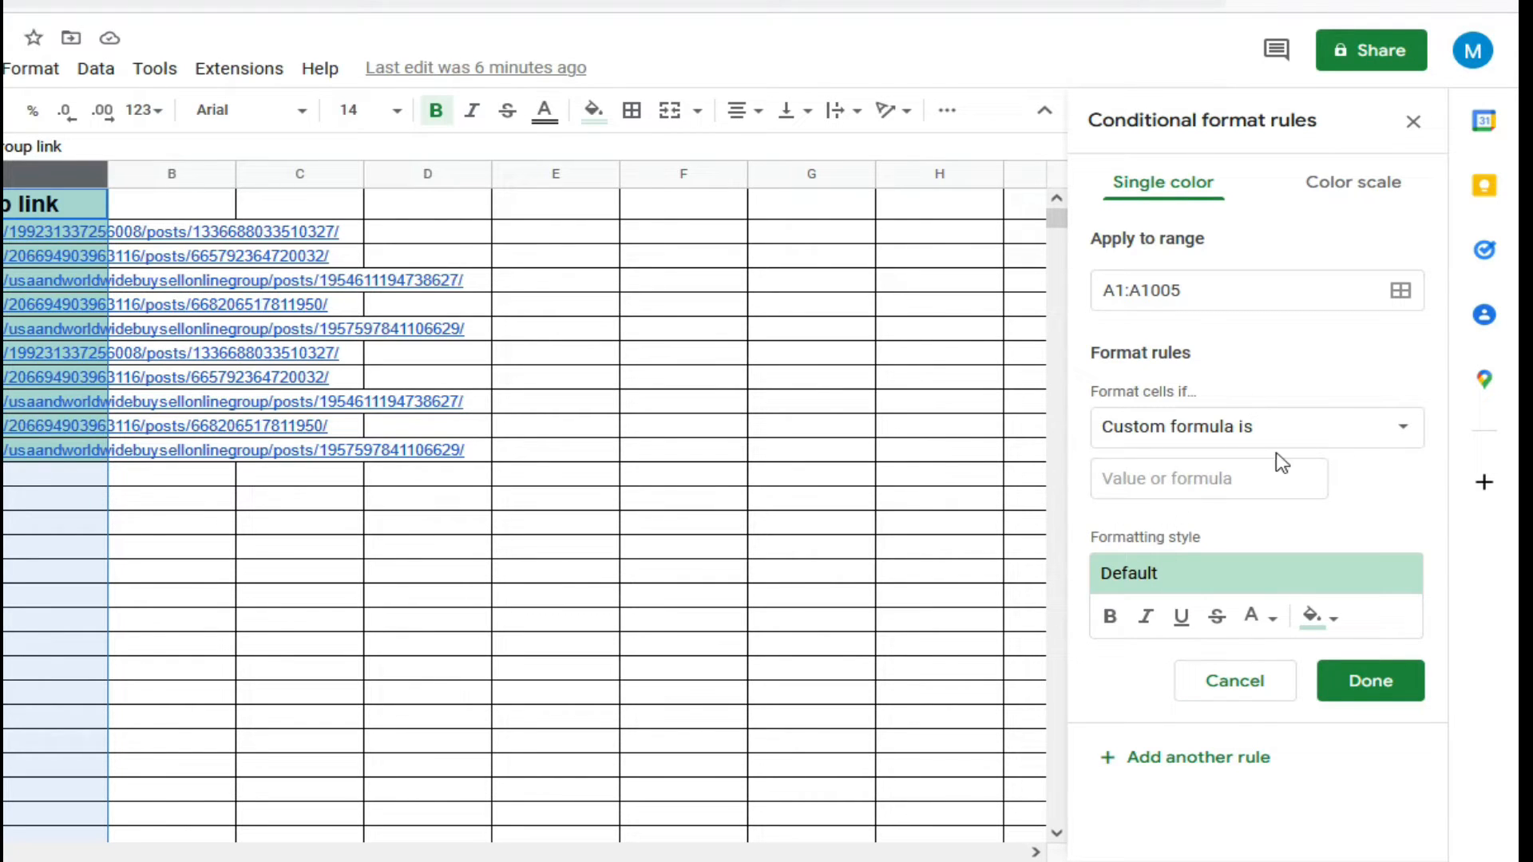
pyautogui.click(1213, 478)
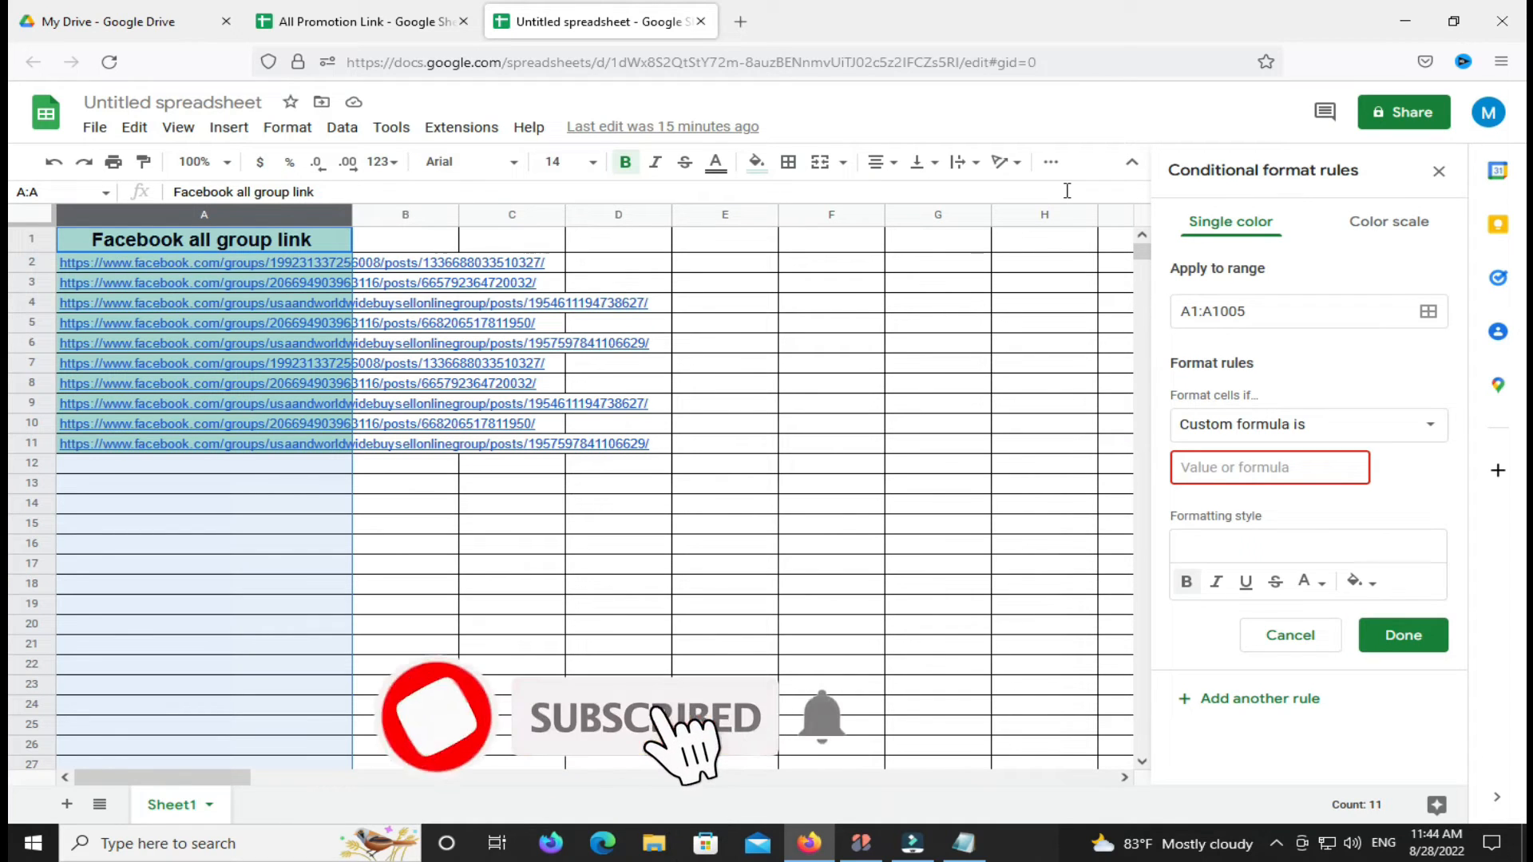
pyautogui.click(1275, 469)
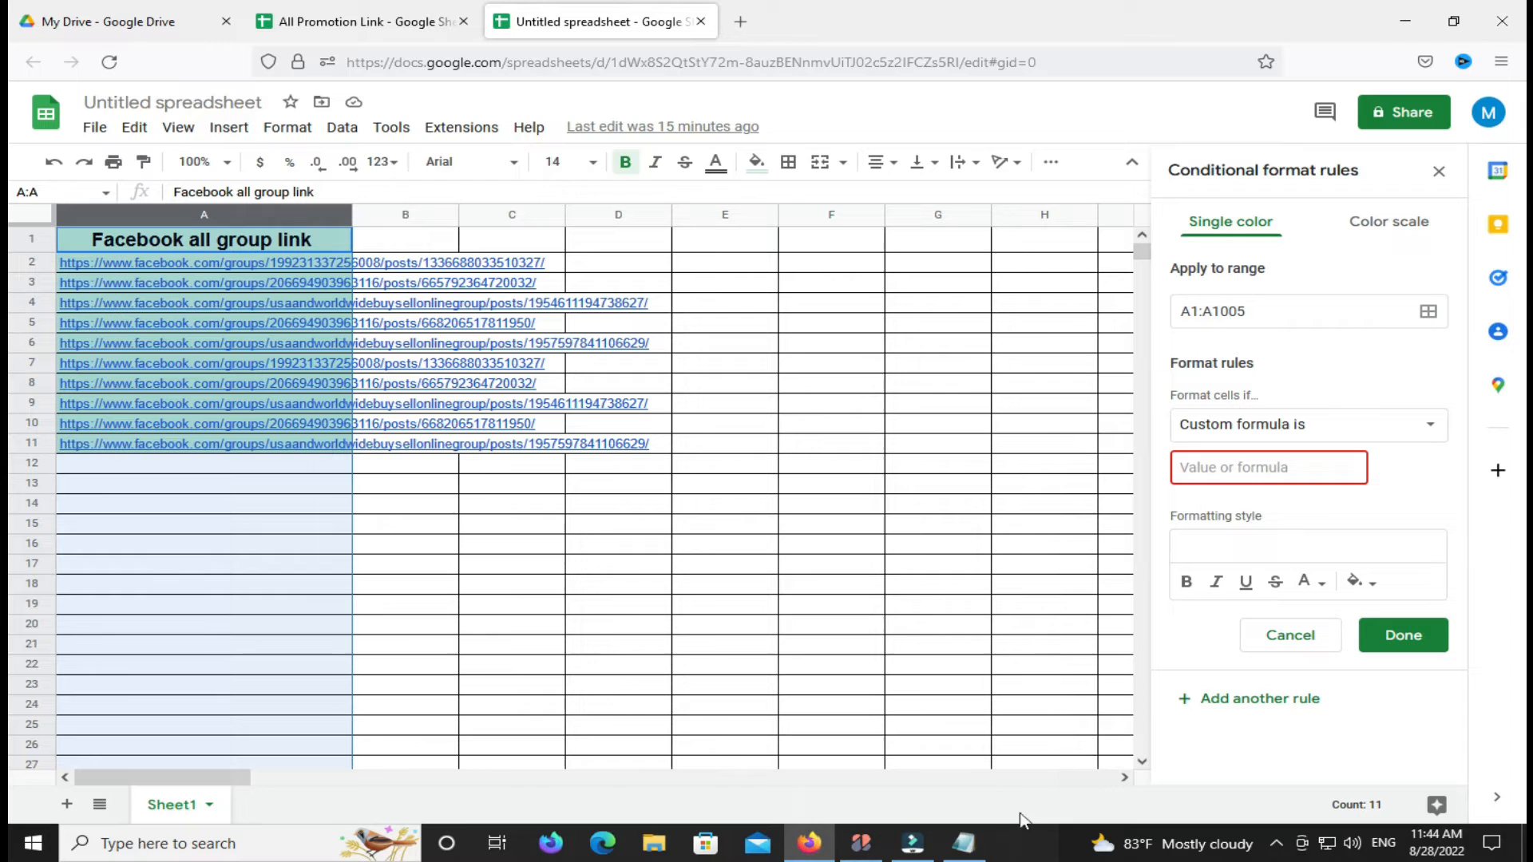
# - Switch to the Notepad document, copy the formula =countif(A:A,A1)>1, and minimize Notepad
pyautogui.click(966, 844)
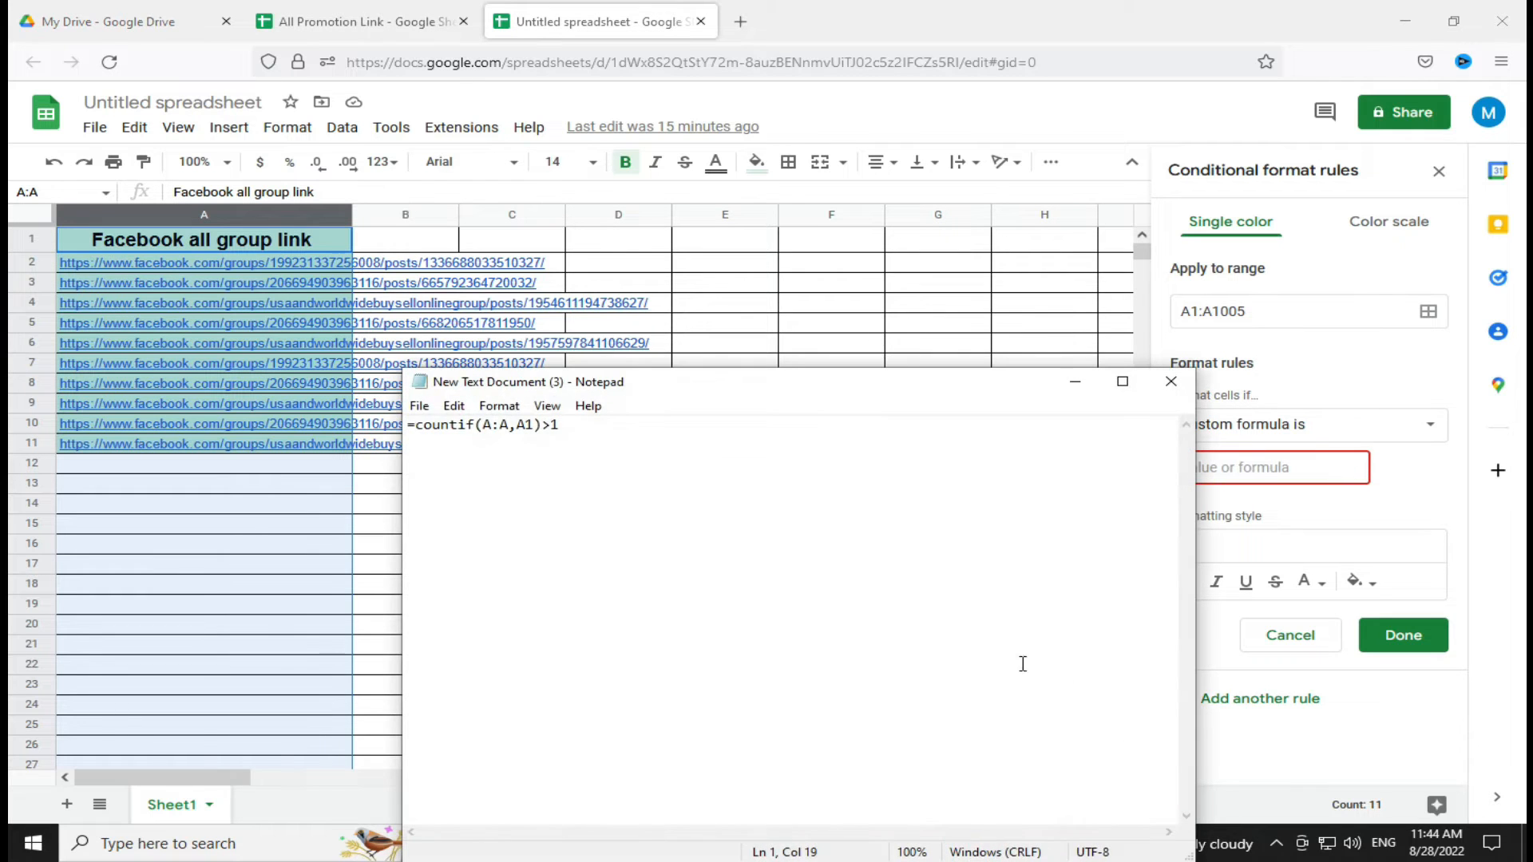
pyautogui.doubleClick(514, 429)
pyautogui.doubleClick(514, 429)
pyautogui.click(514, 429)
pyautogui.moveTo(413, 424); pyautogui.dragTo(561, 427)
pyautogui.rightClick(561, 427)
pyautogui.click(637, 485)
pyautogui.click(1075, 381)
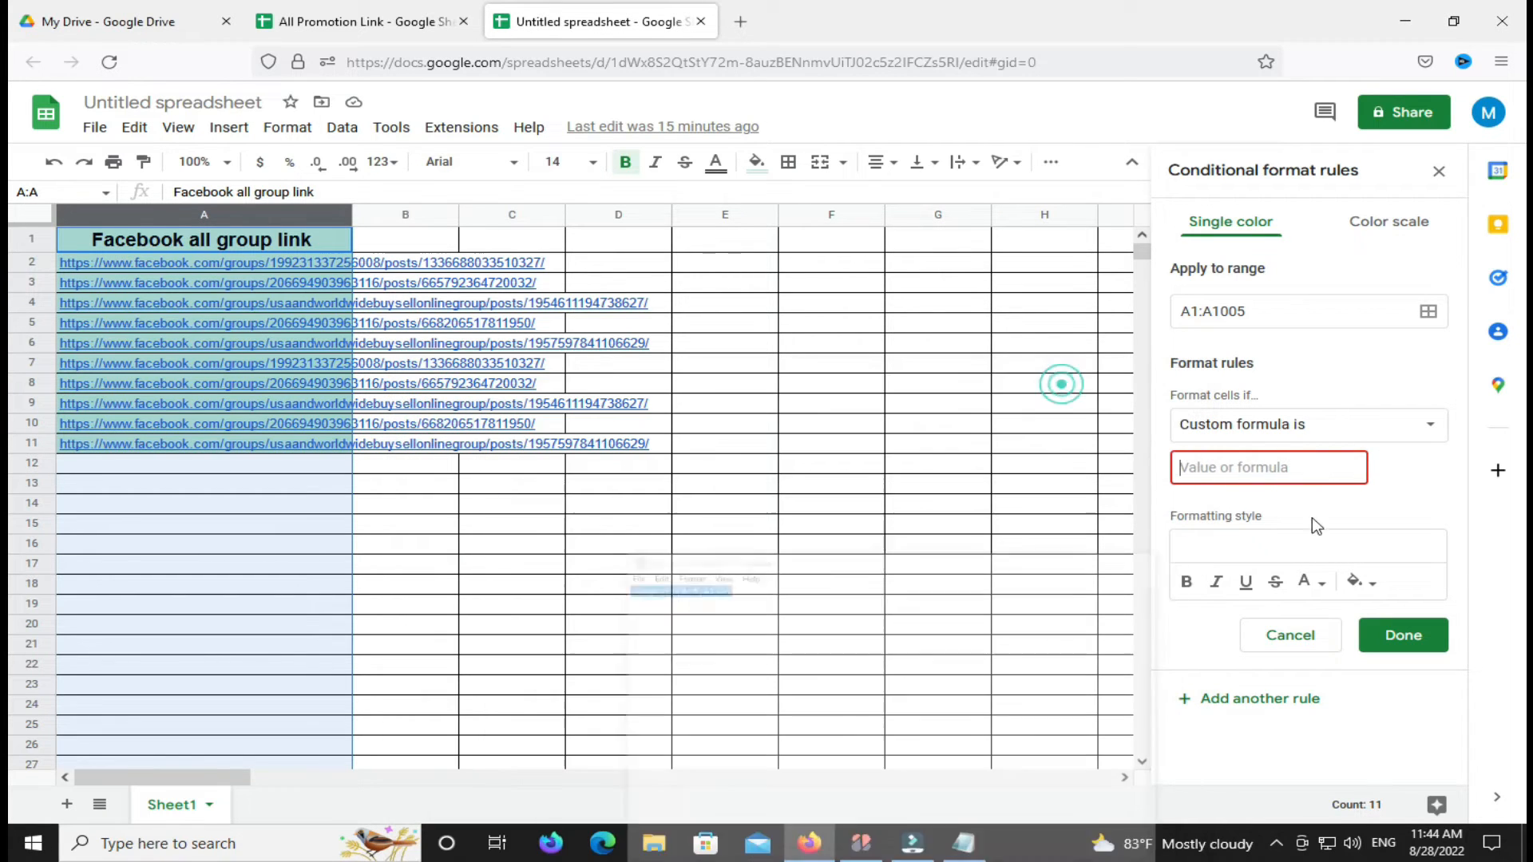
# - Paste the copied formula =countif(A:A,A1)>1 as the rule's custom formula
pyautogui.click(1244, 465)
pyautogui.rightClick(1244, 465)
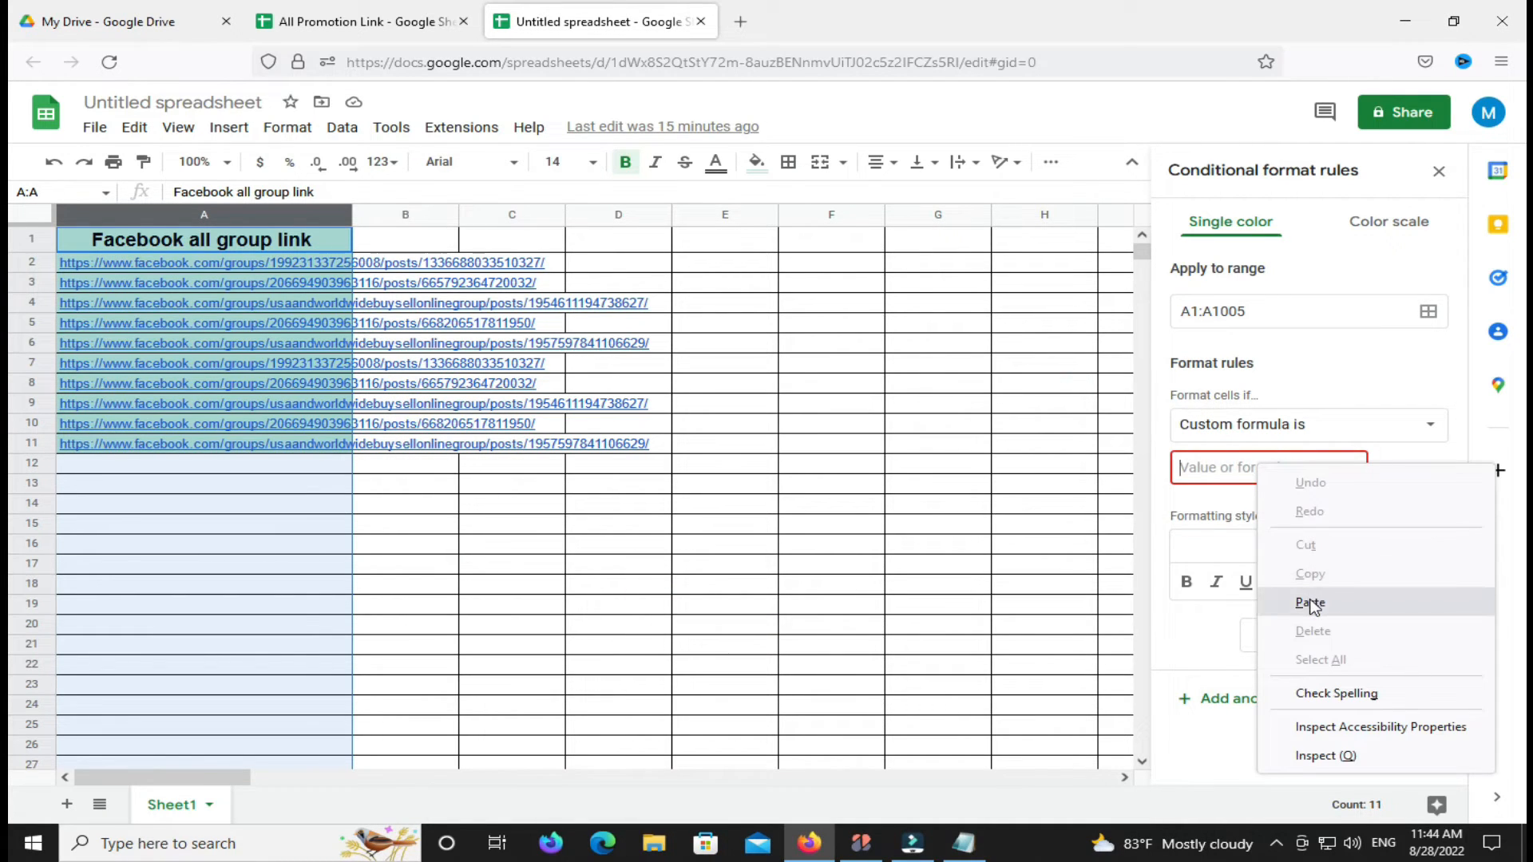
pyautogui.click(1309, 600)
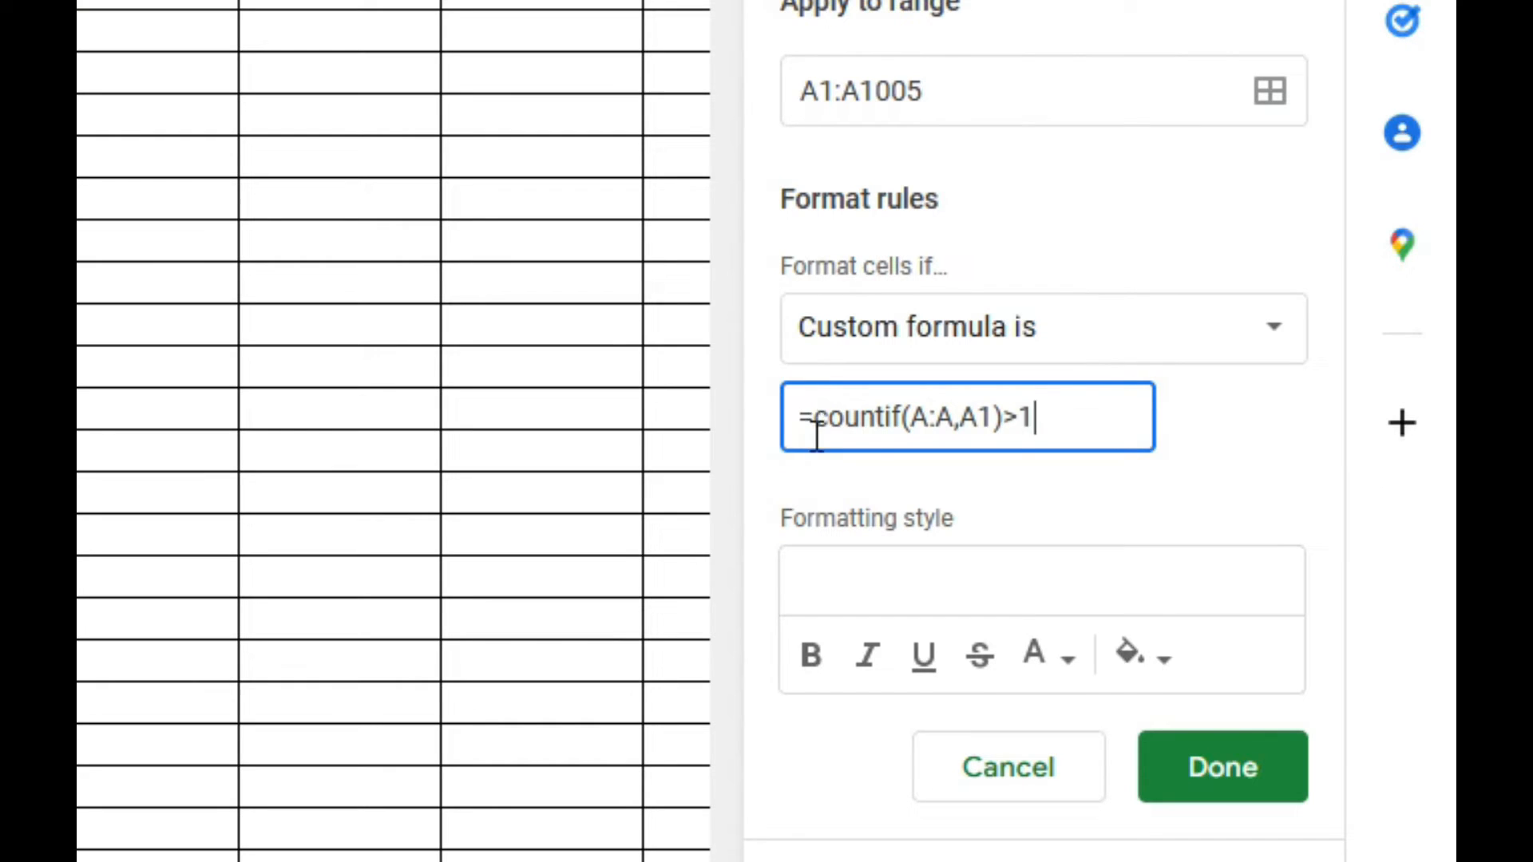
# - Review the parts of the custom formula one by one: the countif function, the A:A range, the A1 criterion and the >1 comparison
pyautogui.click(811, 413)
pyautogui.click(816, 420)
pyautogui.moveTo(816, 422); pyautogui.dragTo(916, 417)
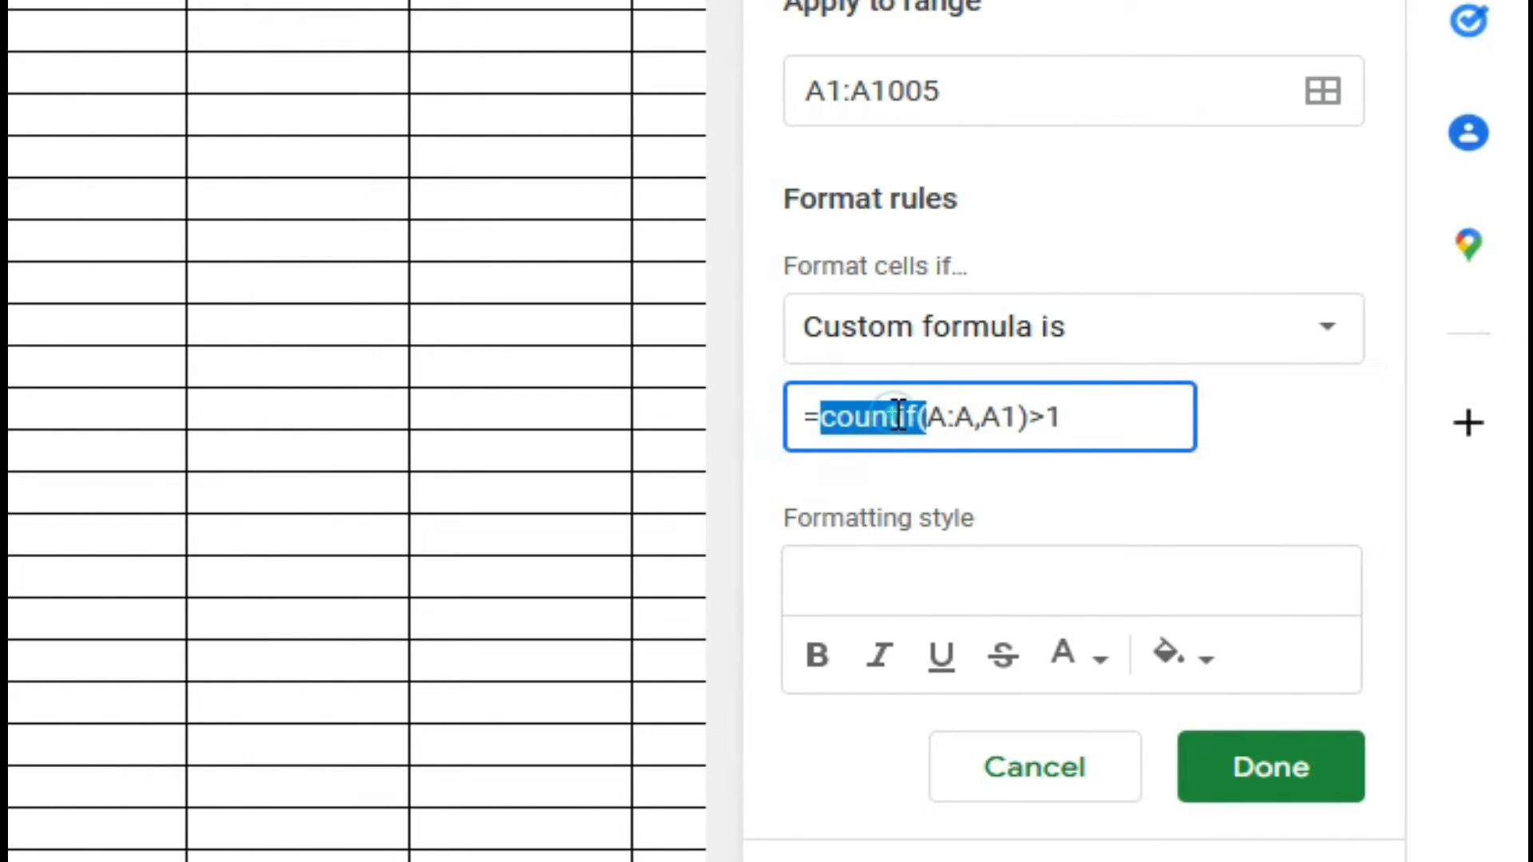
pyautogui.click(886, 416)
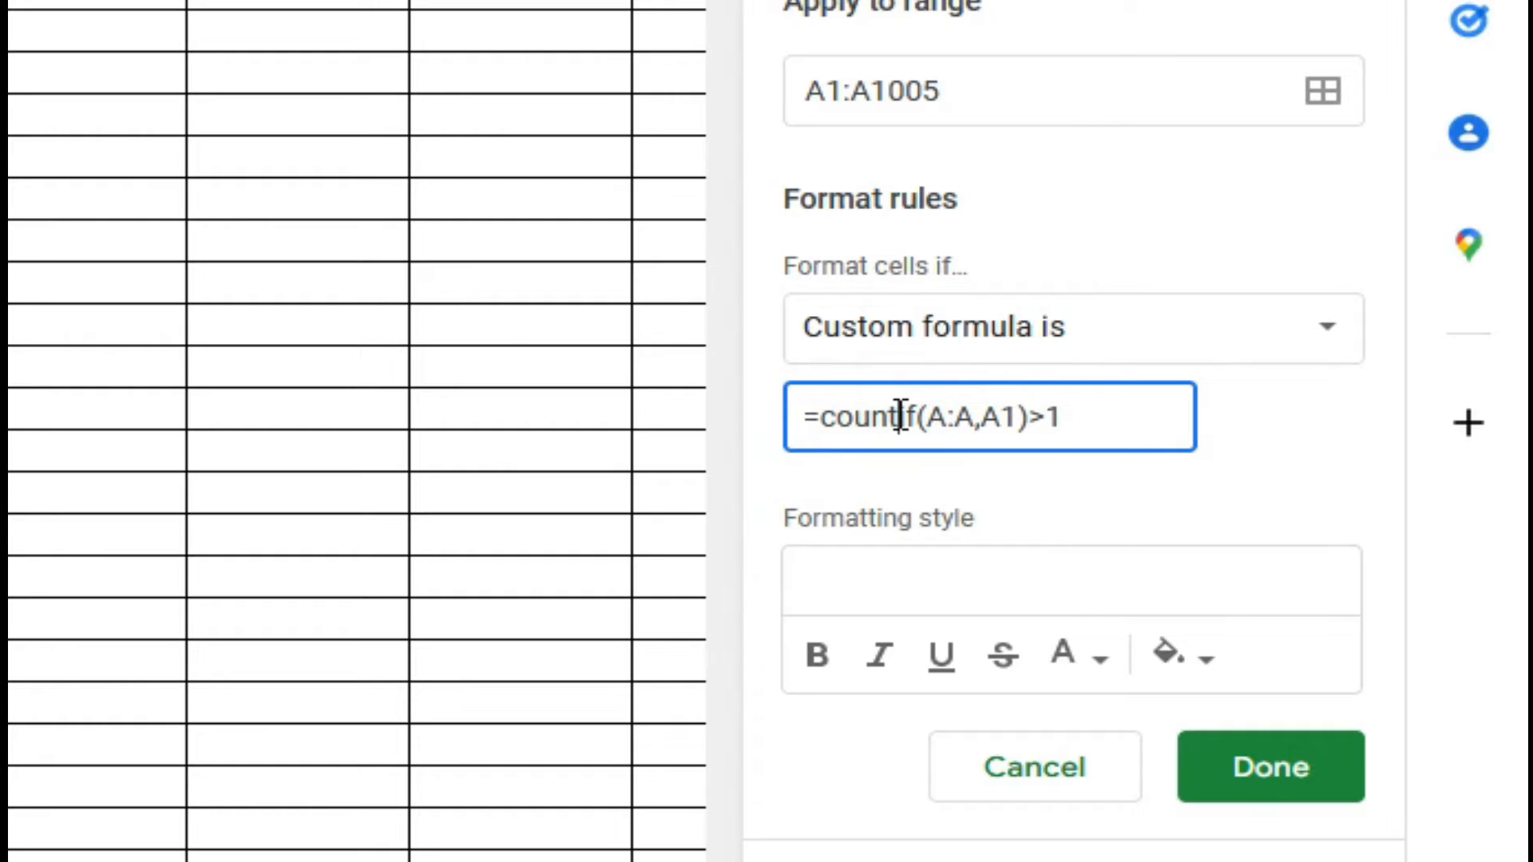
pyautogui.click(928, 416)
pyautogui.click(957, 419)
pyautogui.click(941, 416)
pyautogui.click(963, 416)
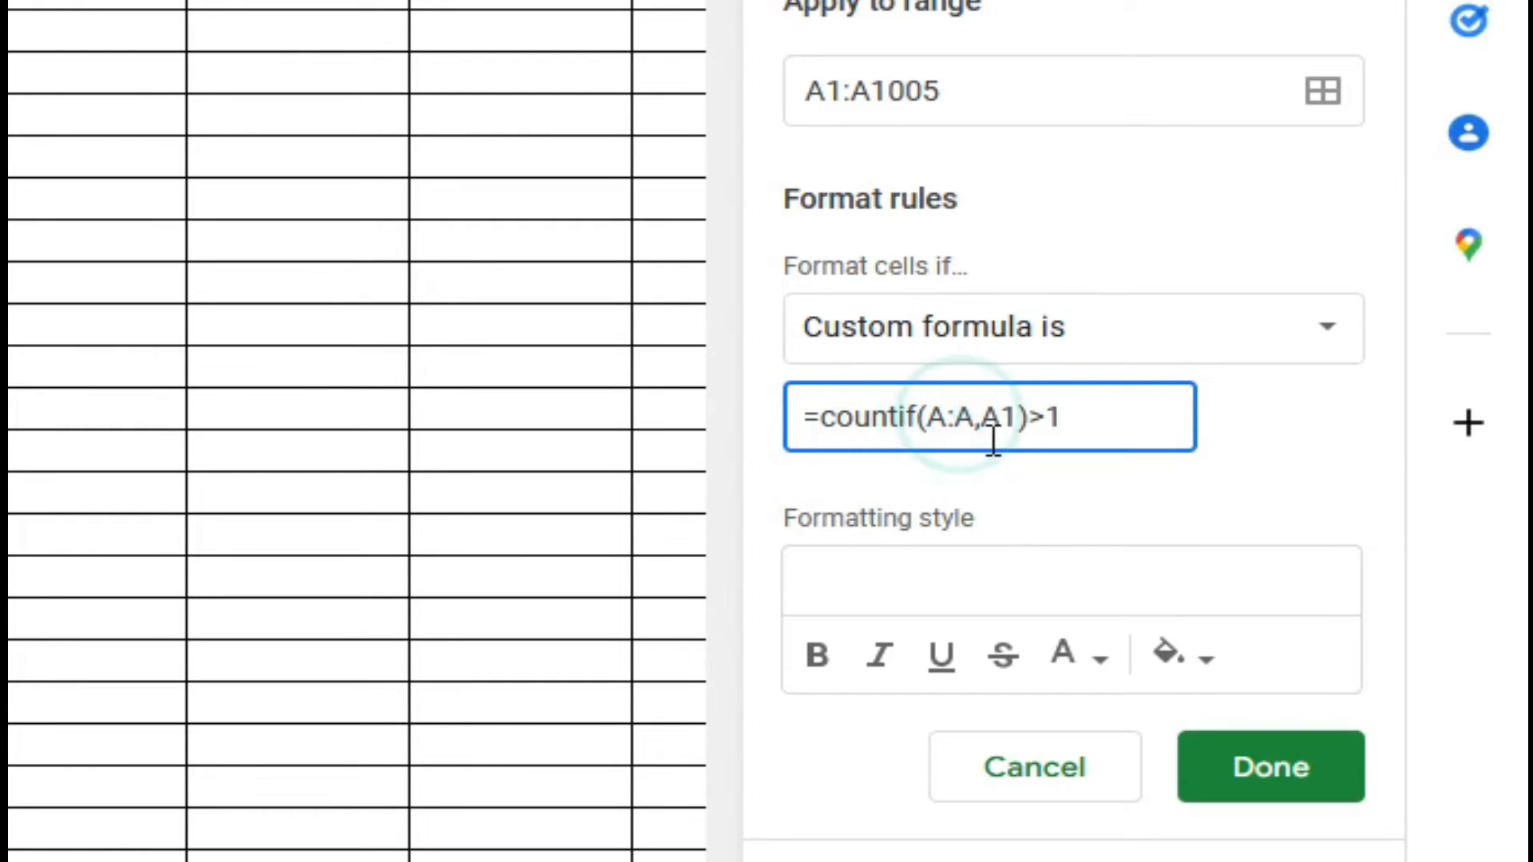
pyautogui.click(974, 416)
pyautogui.write(',')
pyautogui.click(986, 418)
pyautogui.click(1004, 418)
pyautogui.click(1027, 414)
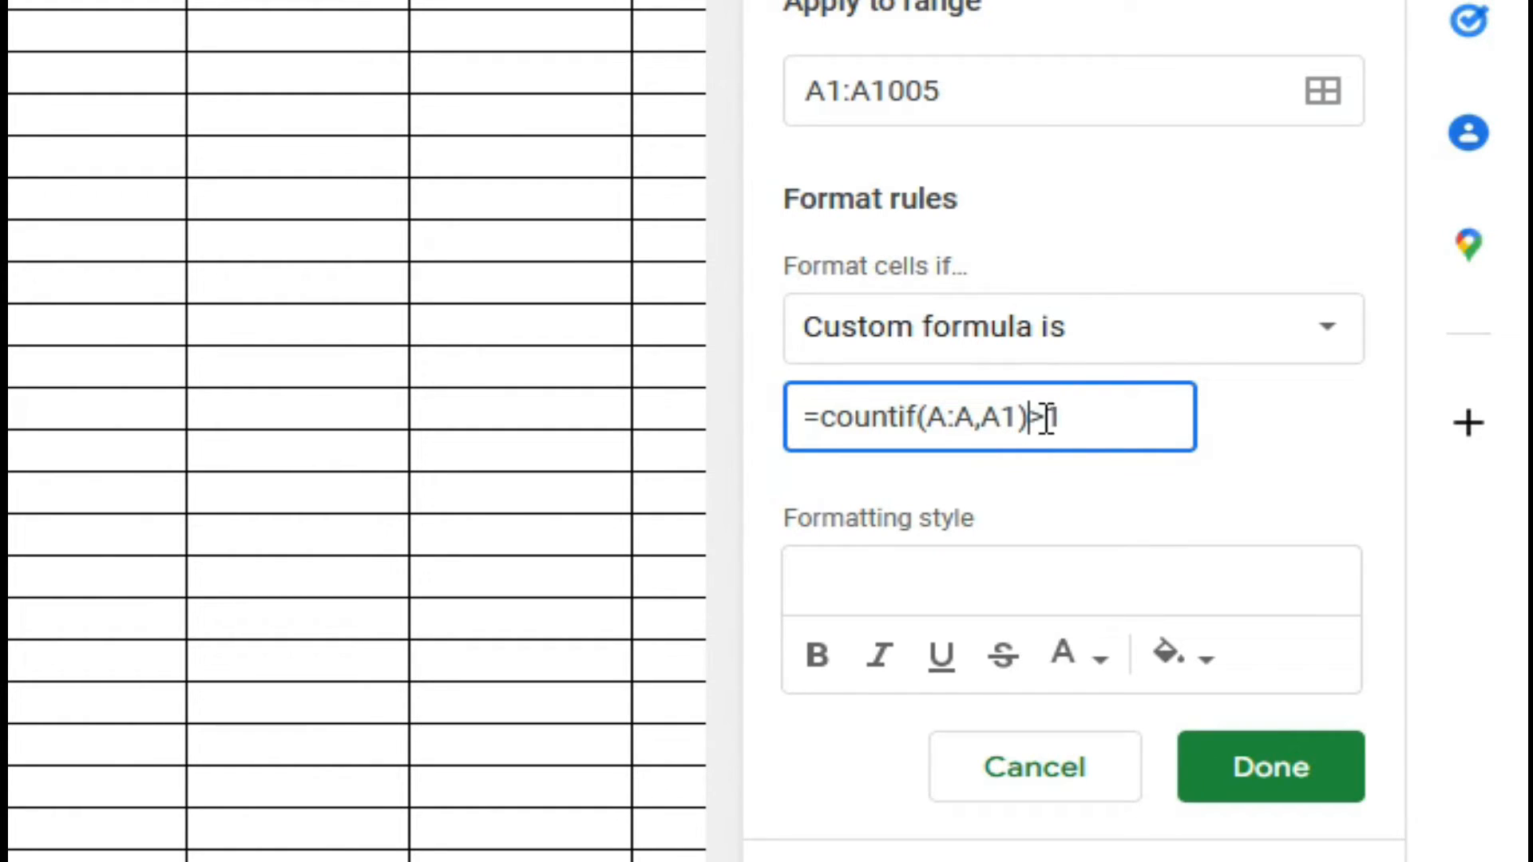
pyautogui.click(1120, 416)
# - Set the rule's fill color to red and save the conditional formatting rule for column A
pyautogui.click(1207, 667)
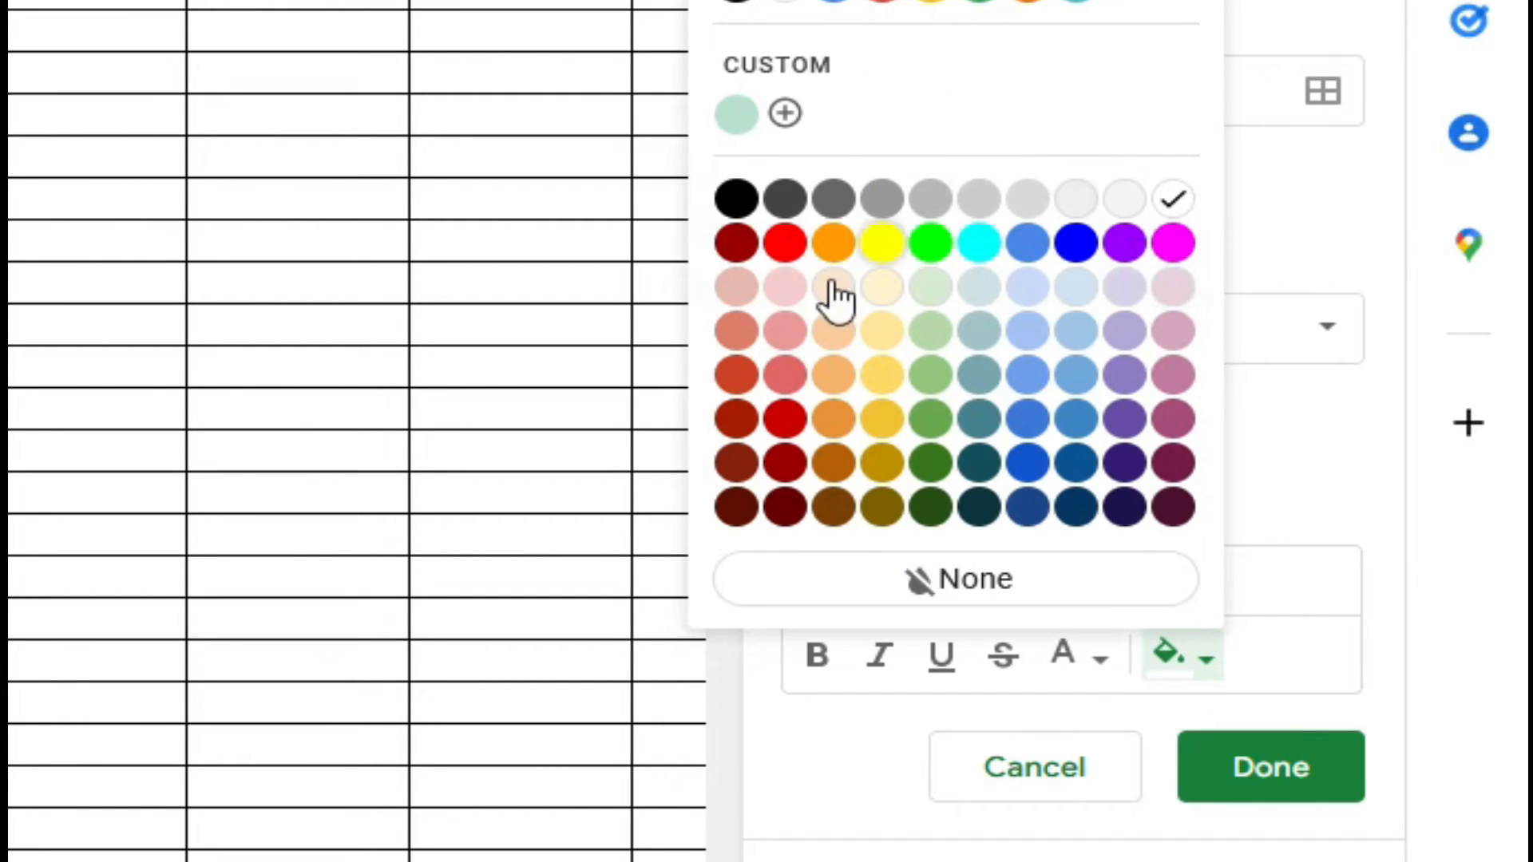
pyautogui.click(788, 239)
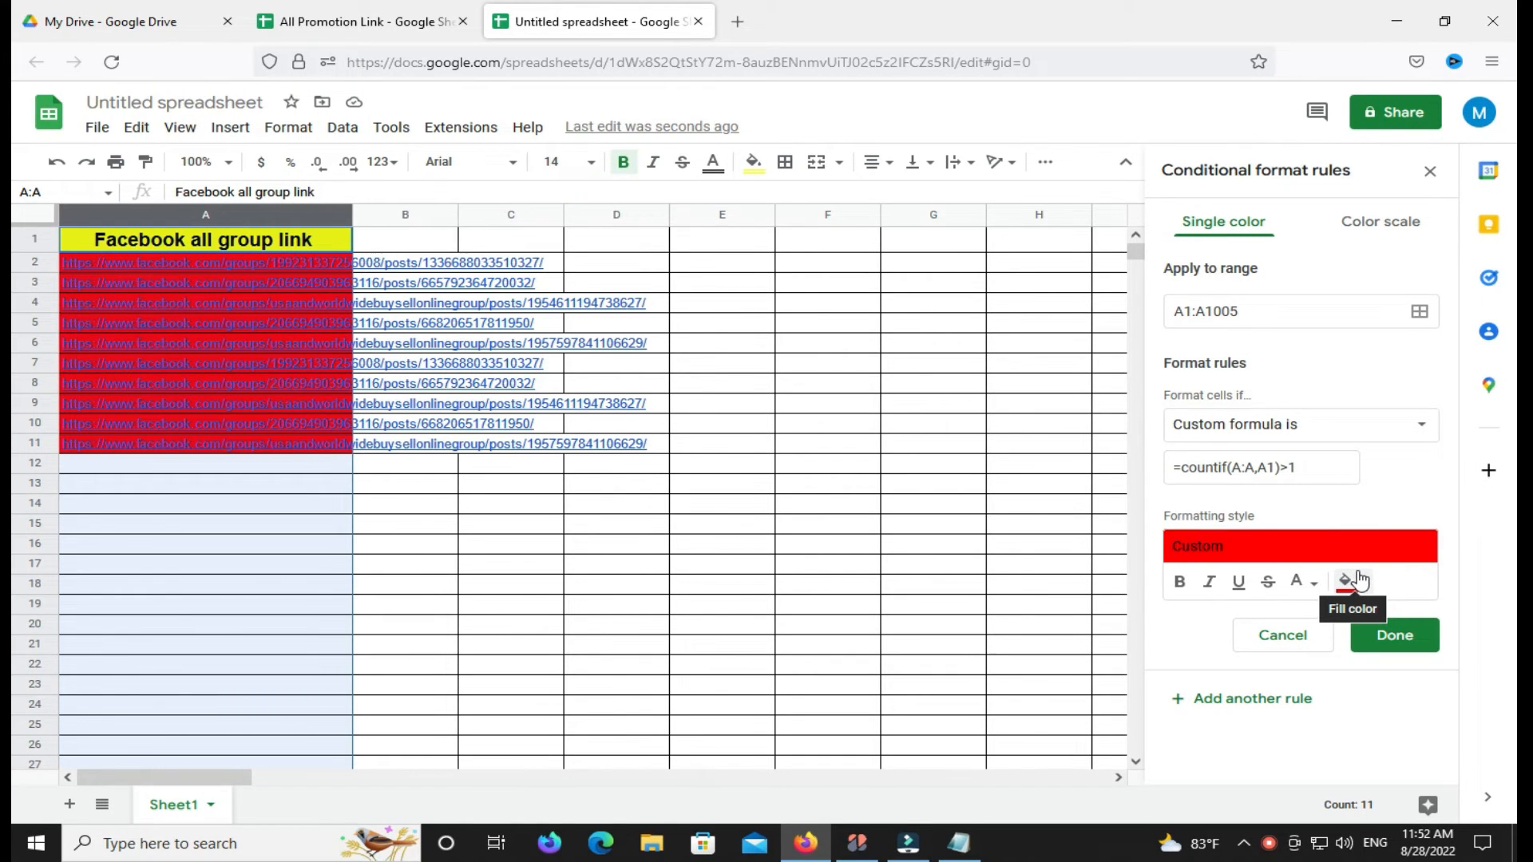
pyautogui.click(1397, 644)
pyautogui.scroll(-3, 612, 482)
pyautogui.scroll(3, 612, 482)
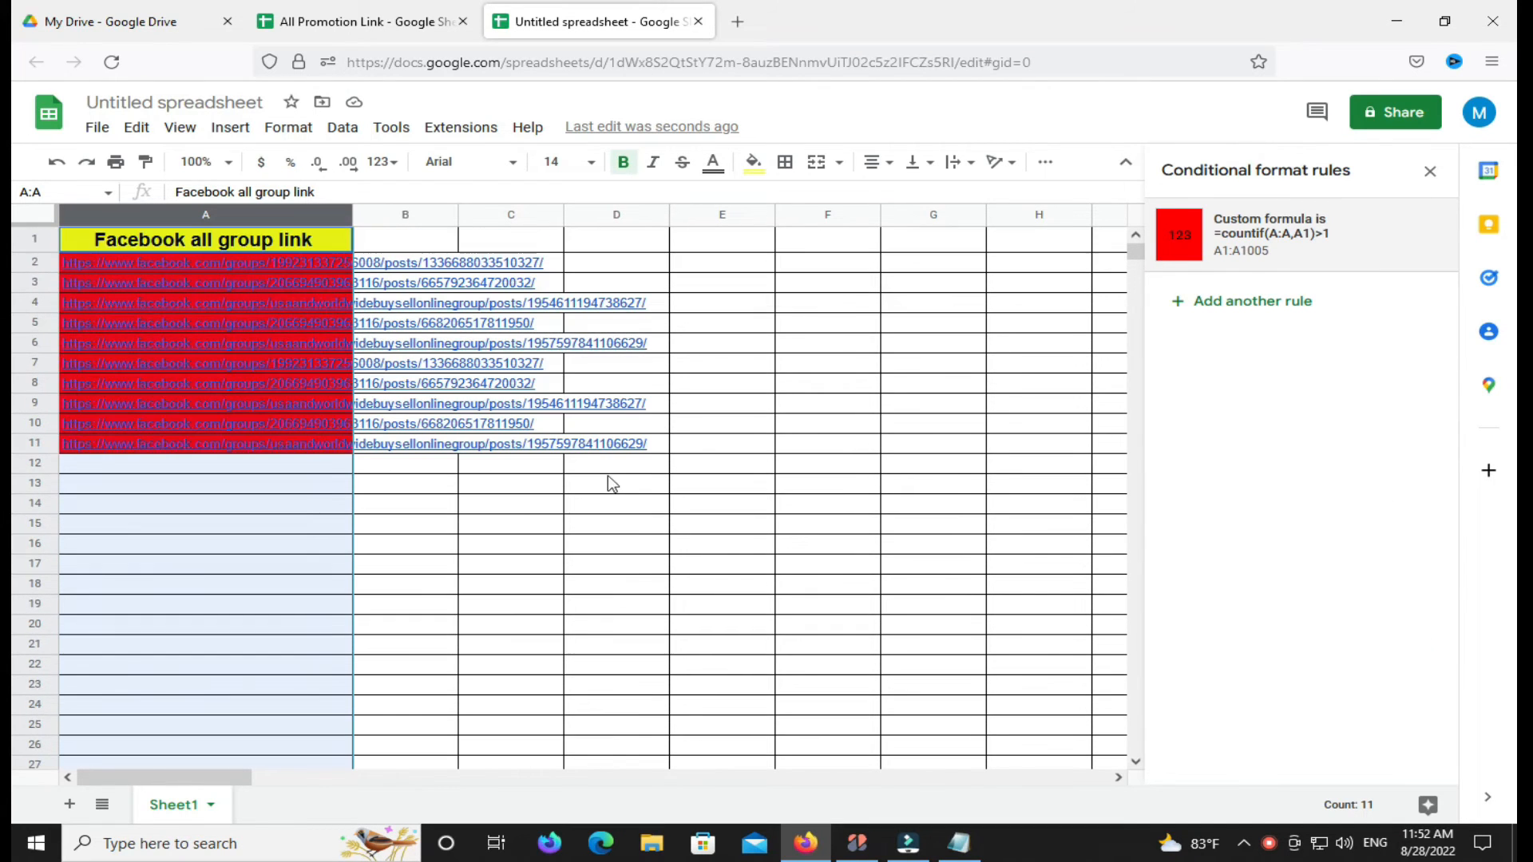
pyautogui.click(700, 432)
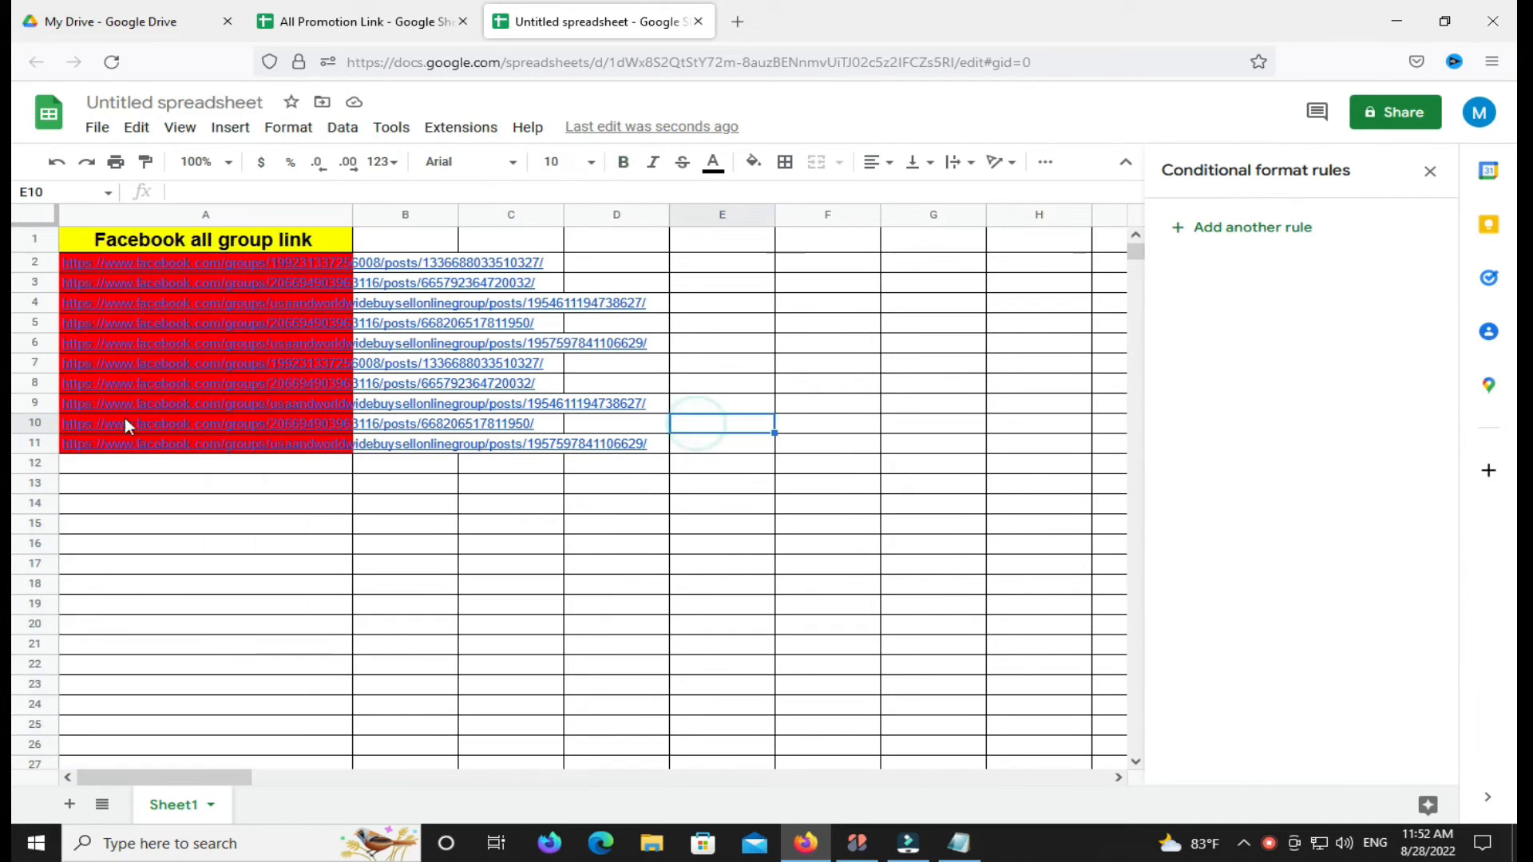
# - Clear the duplicate link in row 11 and check the emptied row against its matching link in row 6
pyautogui.click(35, 444)
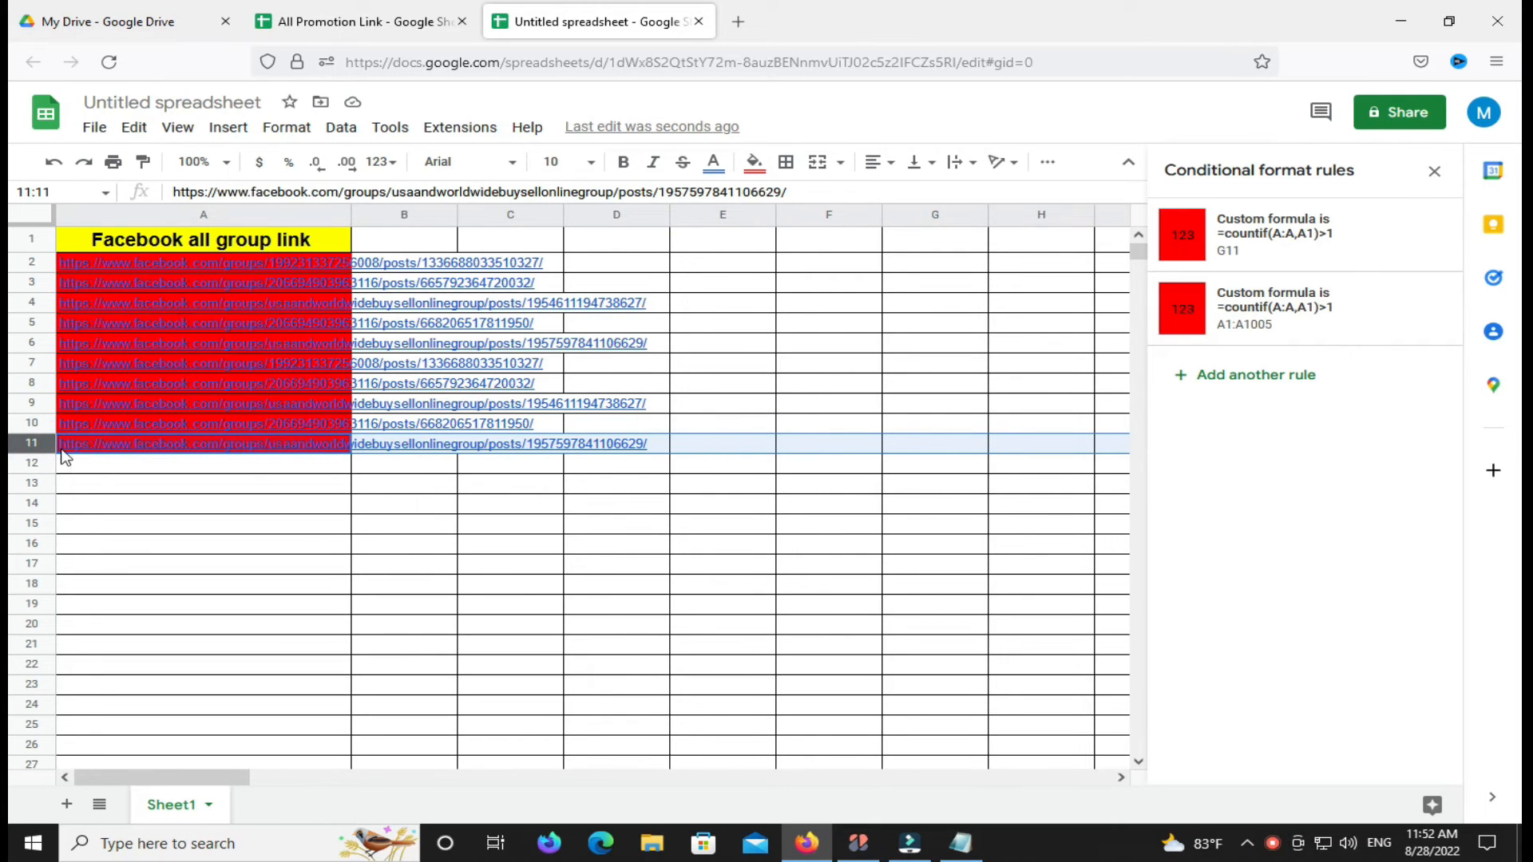
pyautogui.moveTo(64, 454)
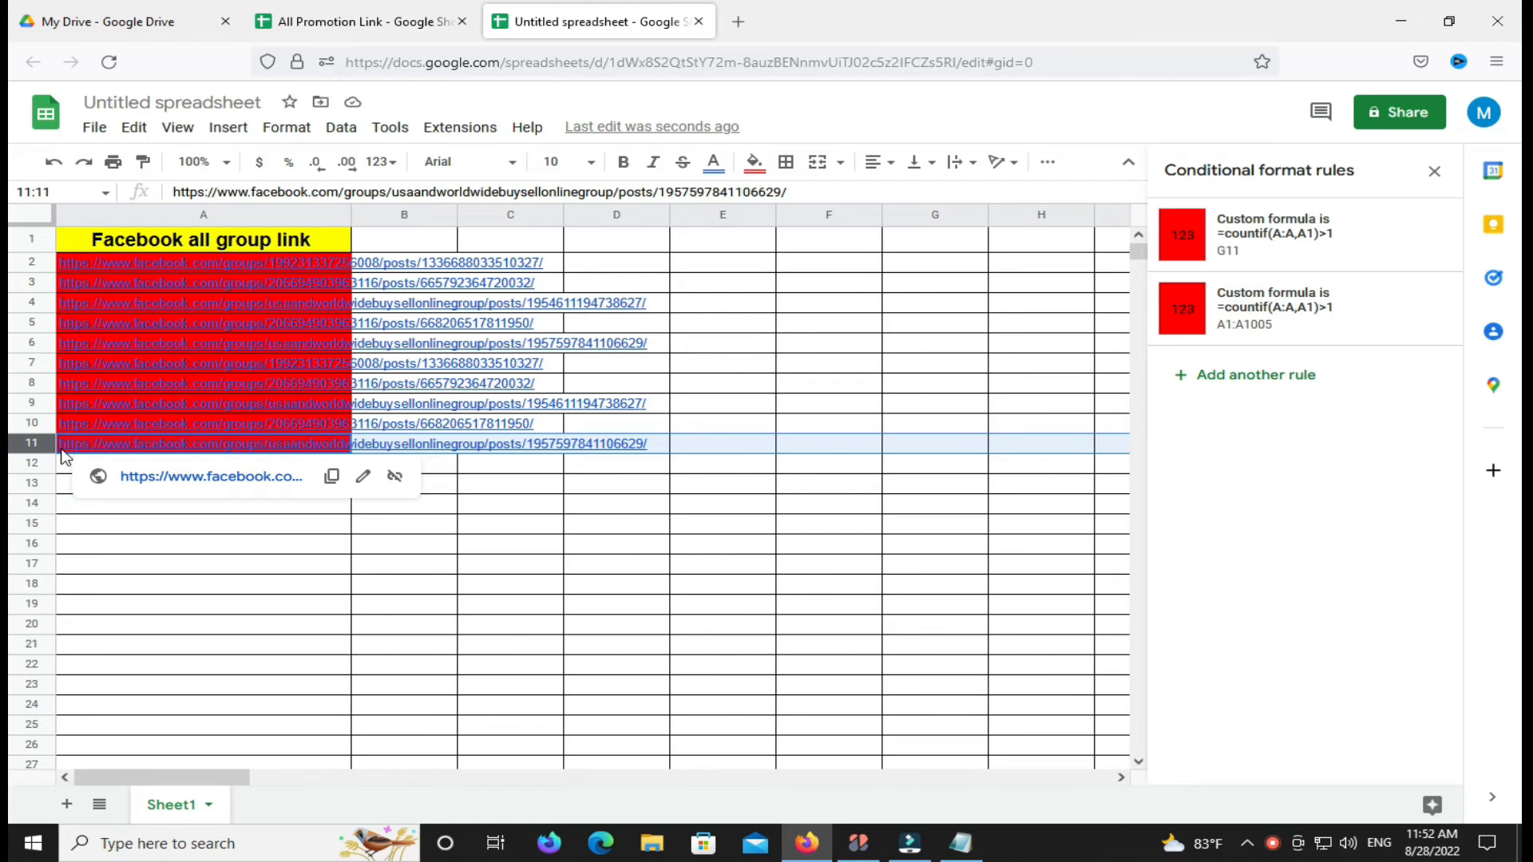
pyautogui.press('Delete')
pyautogui.click(597, 542)
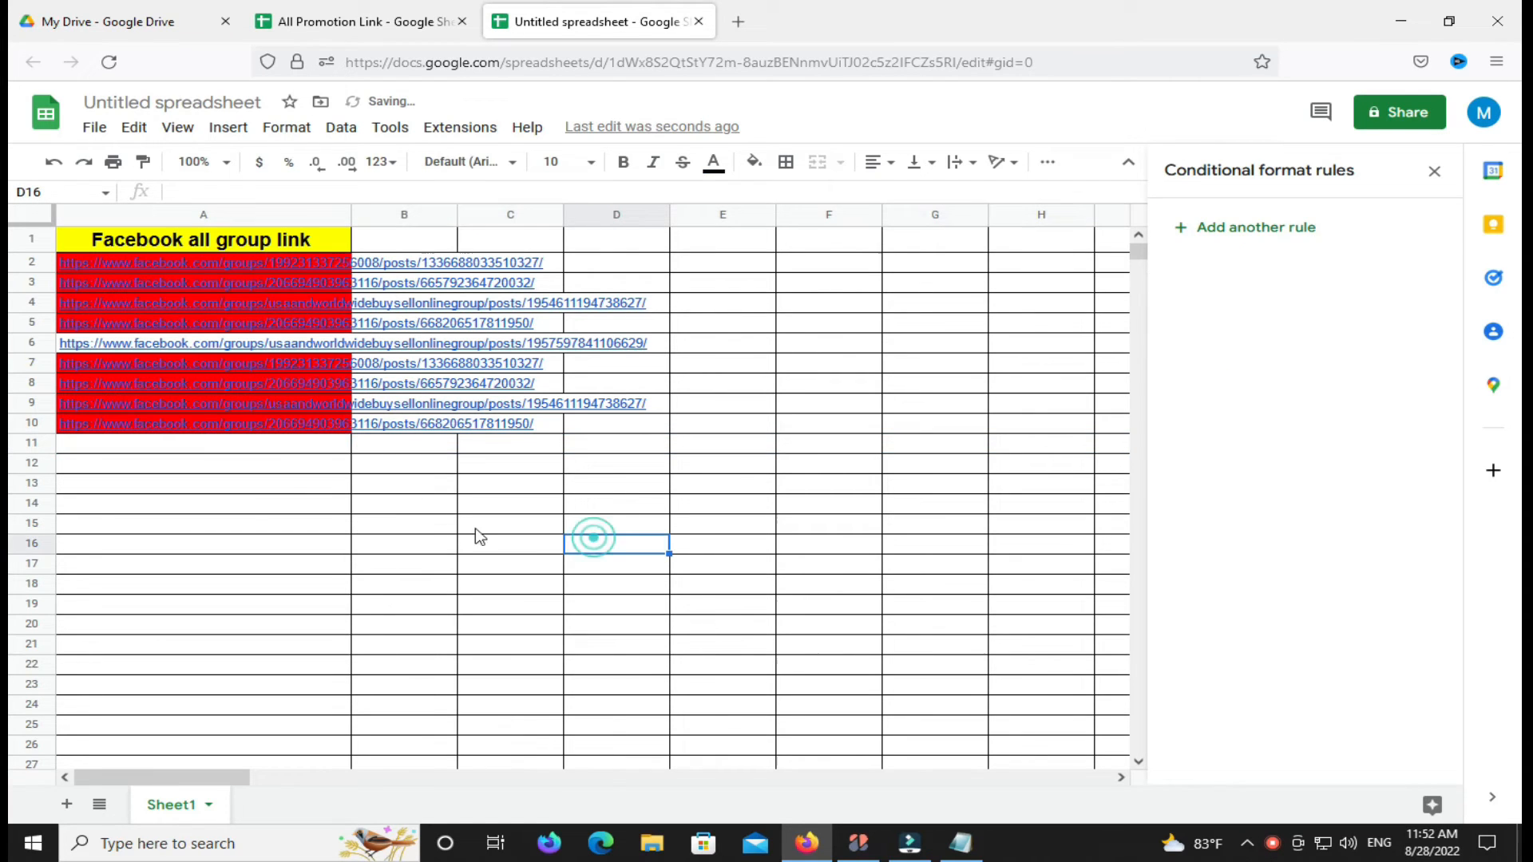
pyautogui.click(32, 443)
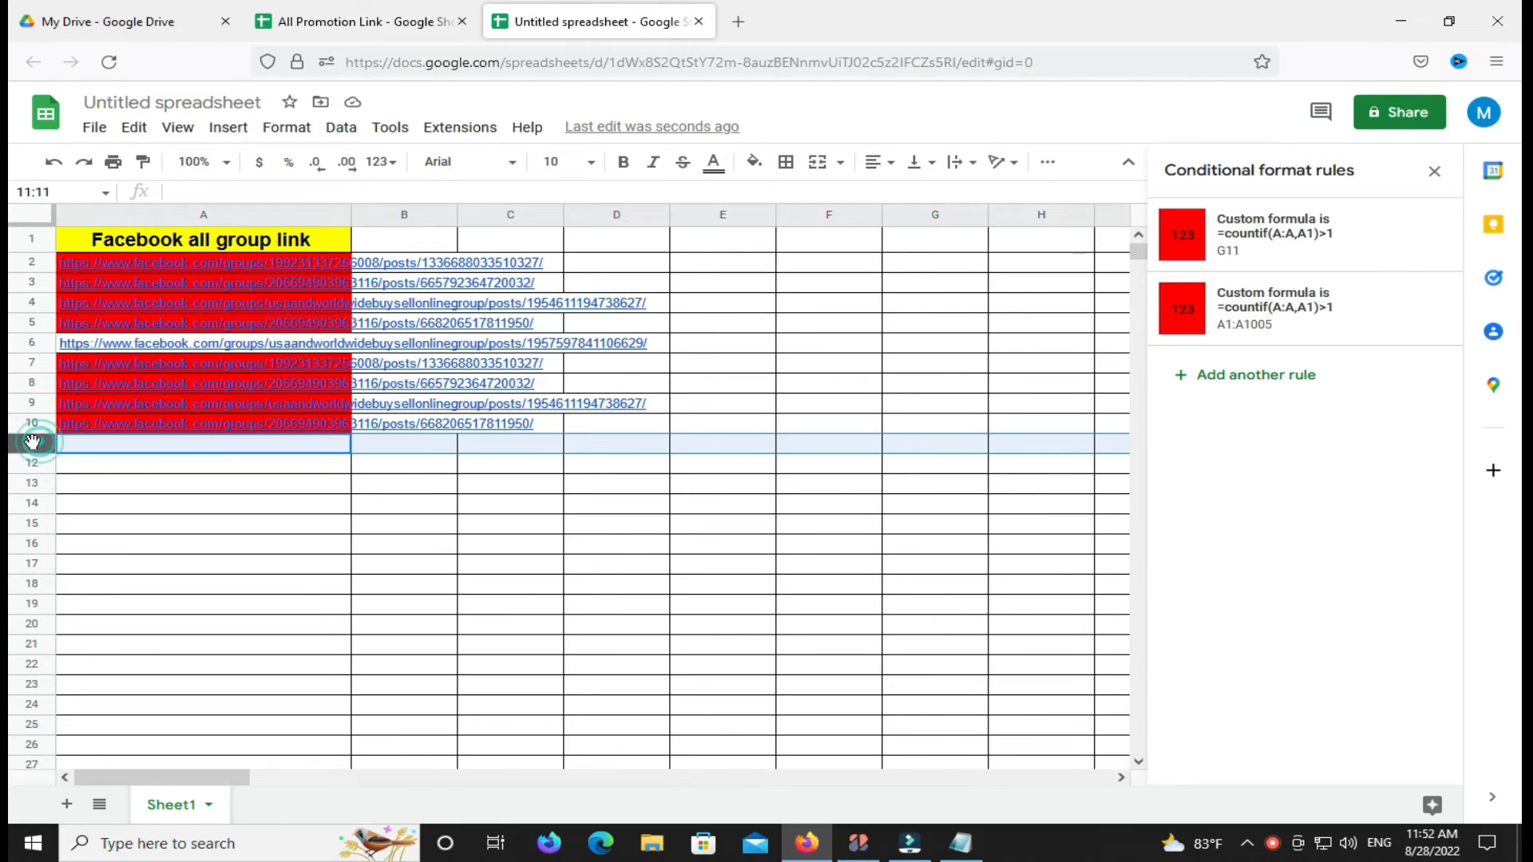
pyautogui.click(35, 343)
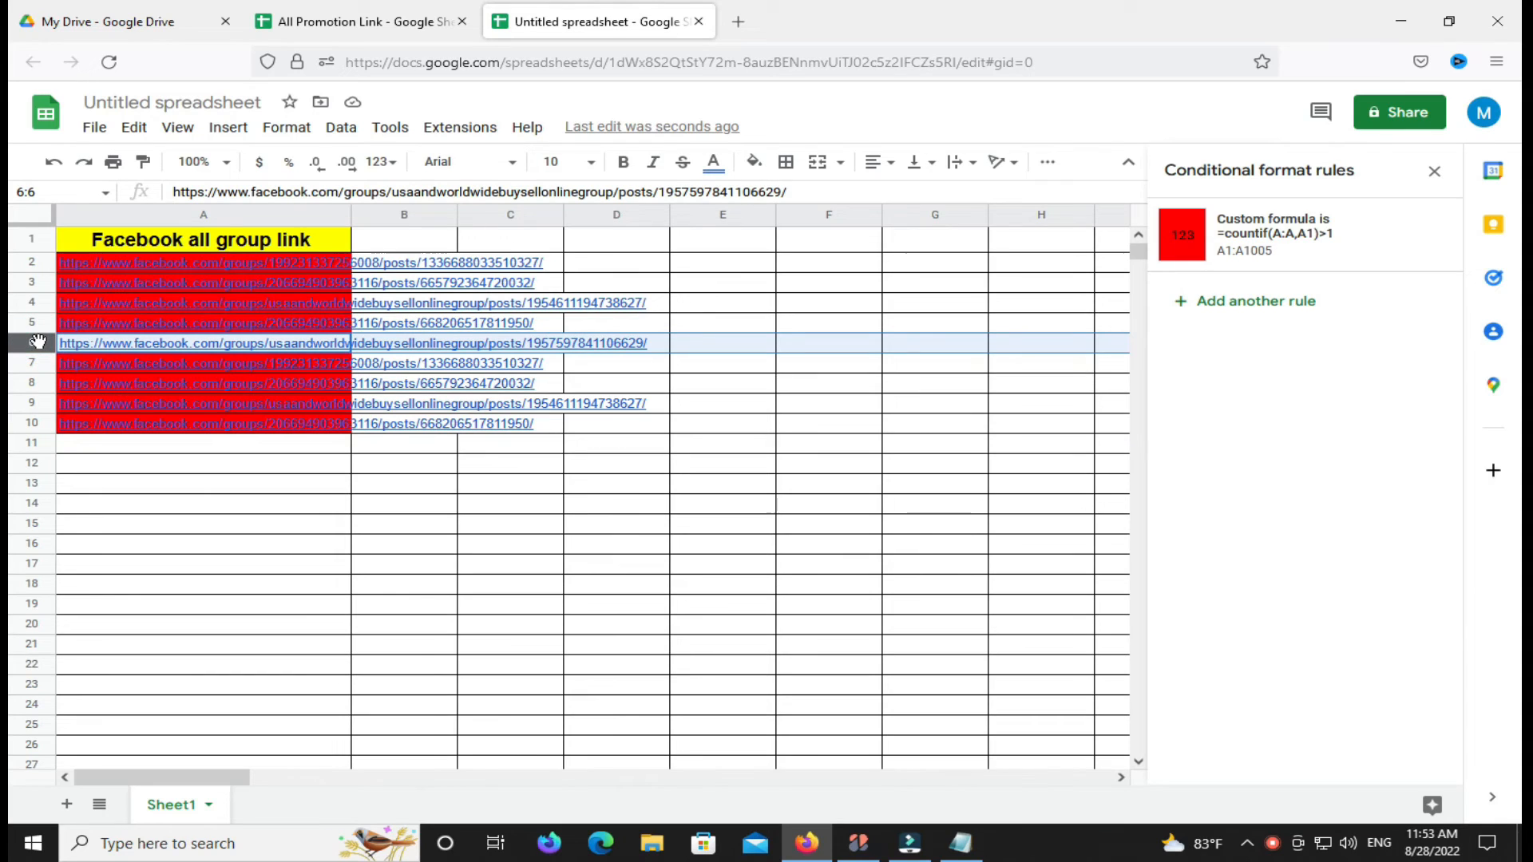
pyautogui.click(495, 413)
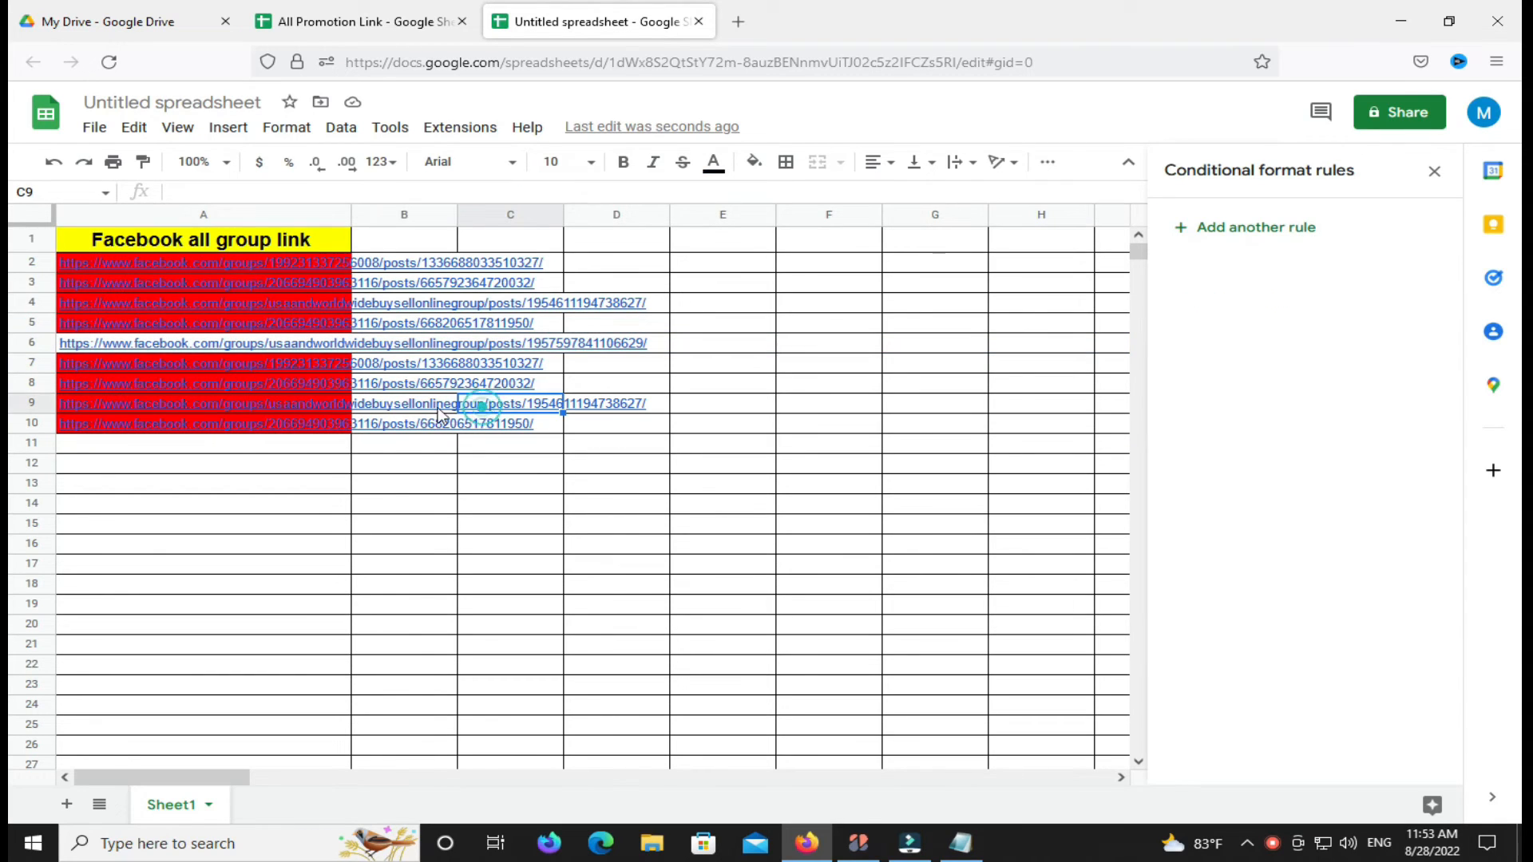
# - Clear the duplicate link in row 10 and check its matching link in row 5
pyautogui.click(35, 423)
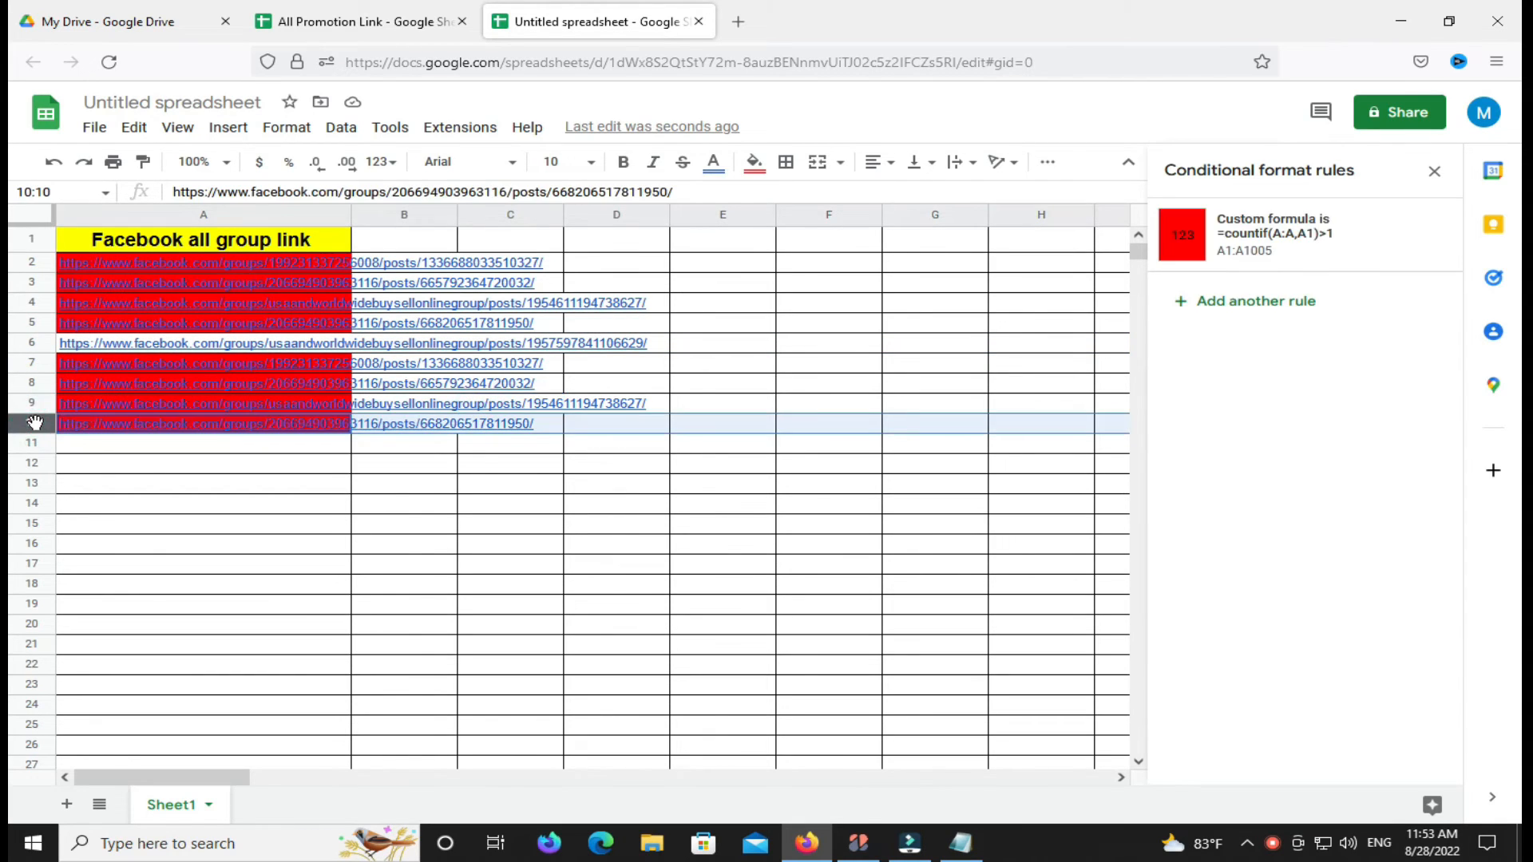
pyautogui.press('Delete')
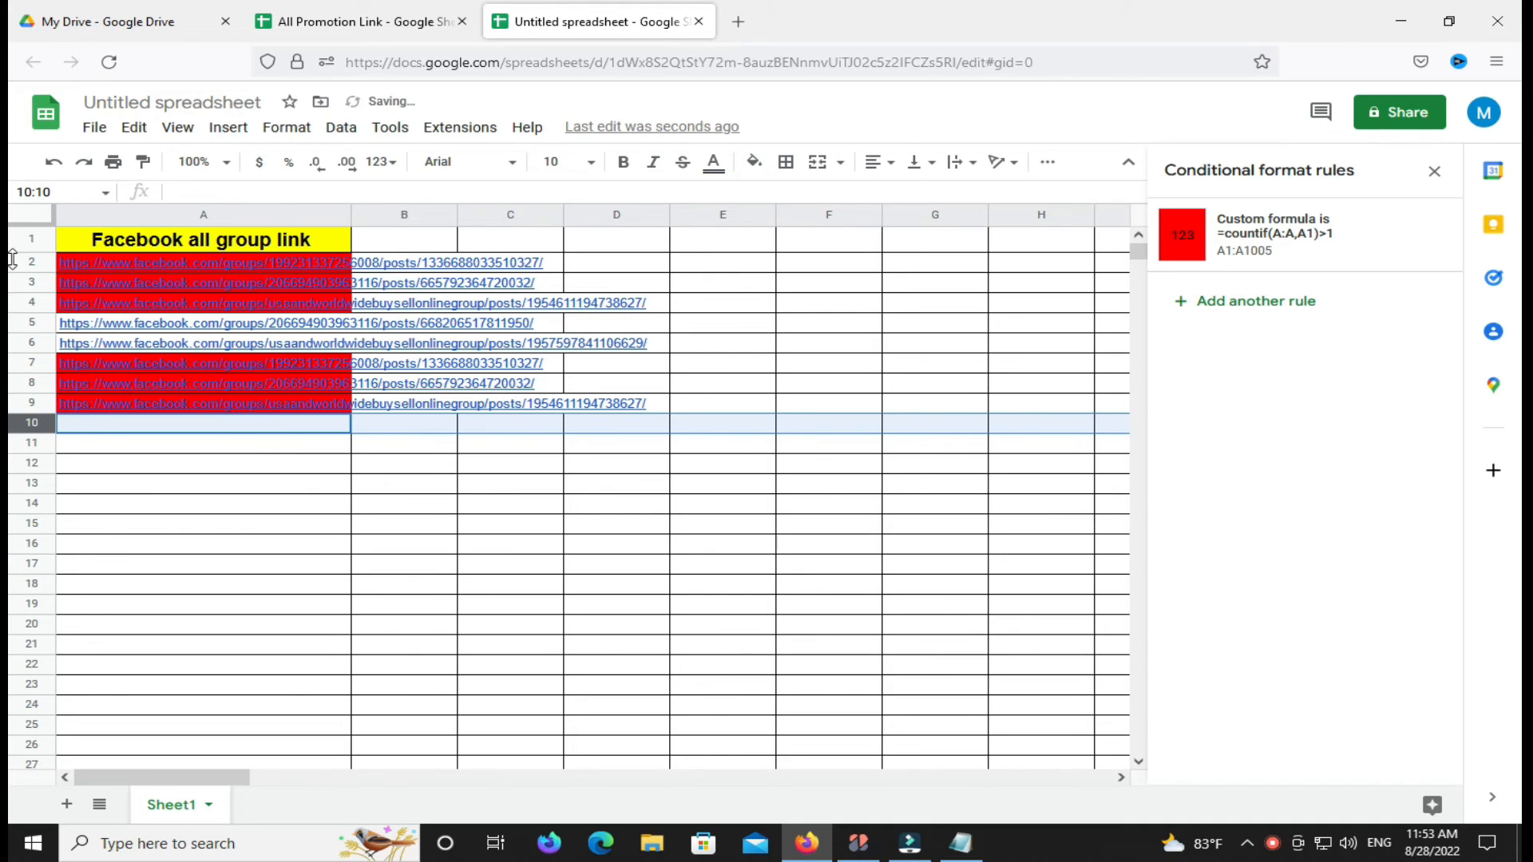
pyautogui.click(47, 324)
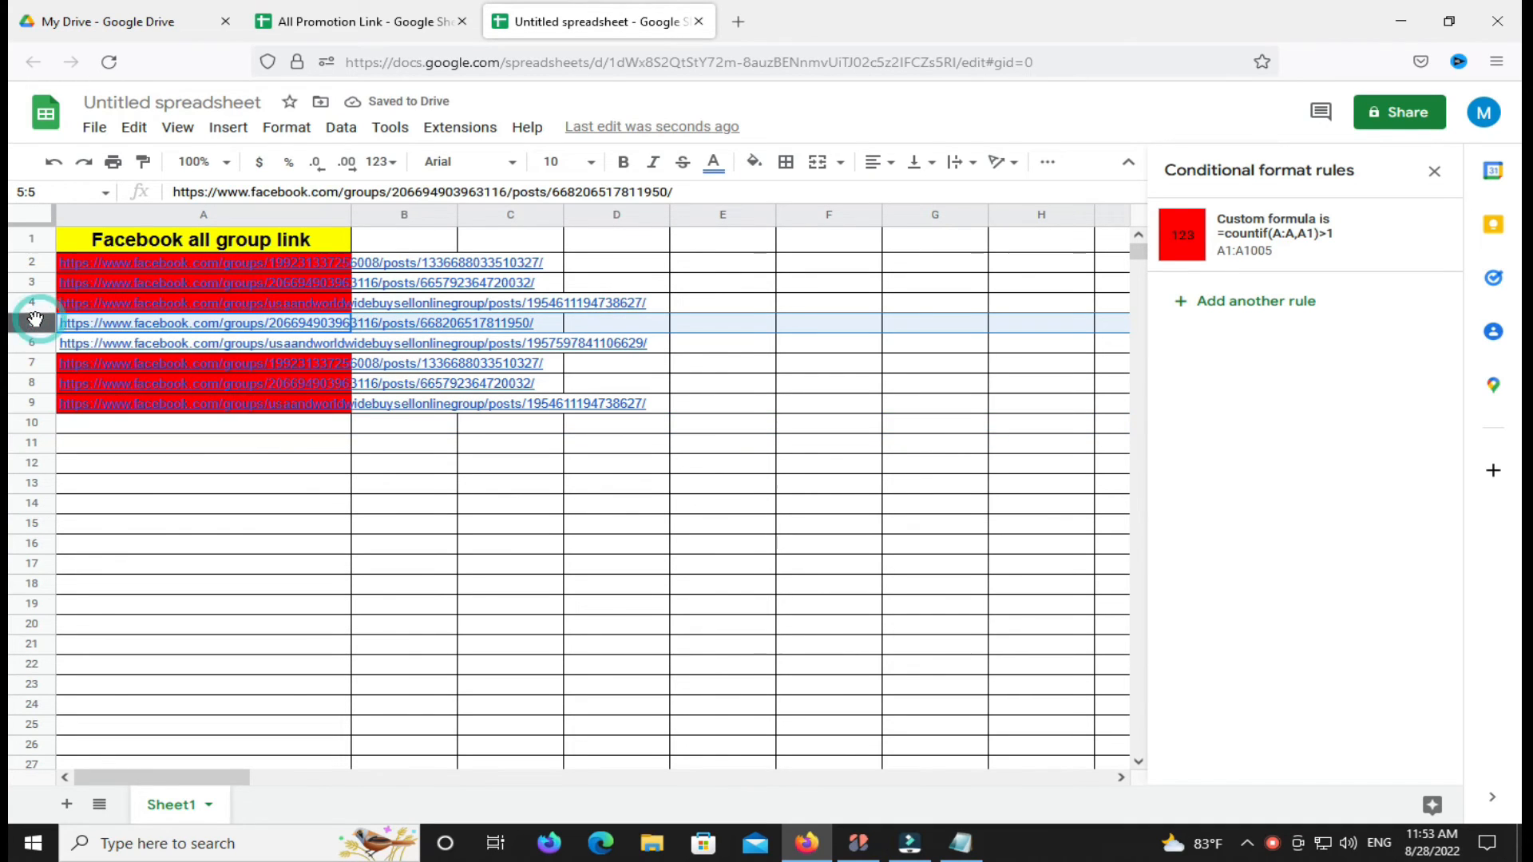
pyautogui.rightClick(194, 322)
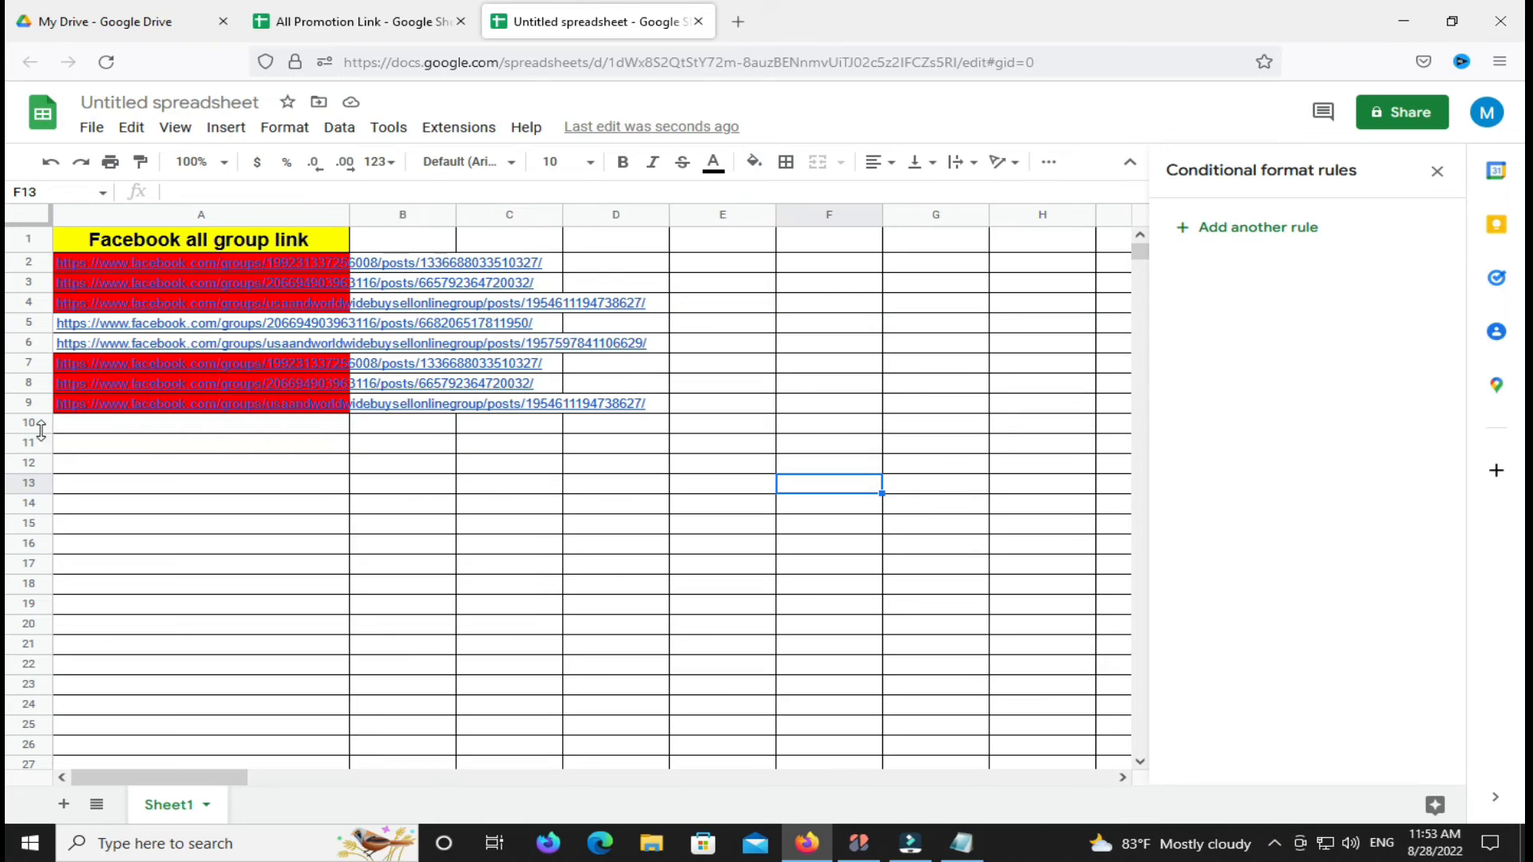
# - Clear the duplicate link in row 9 and deselect the row
pyautogui.click(32, 402)
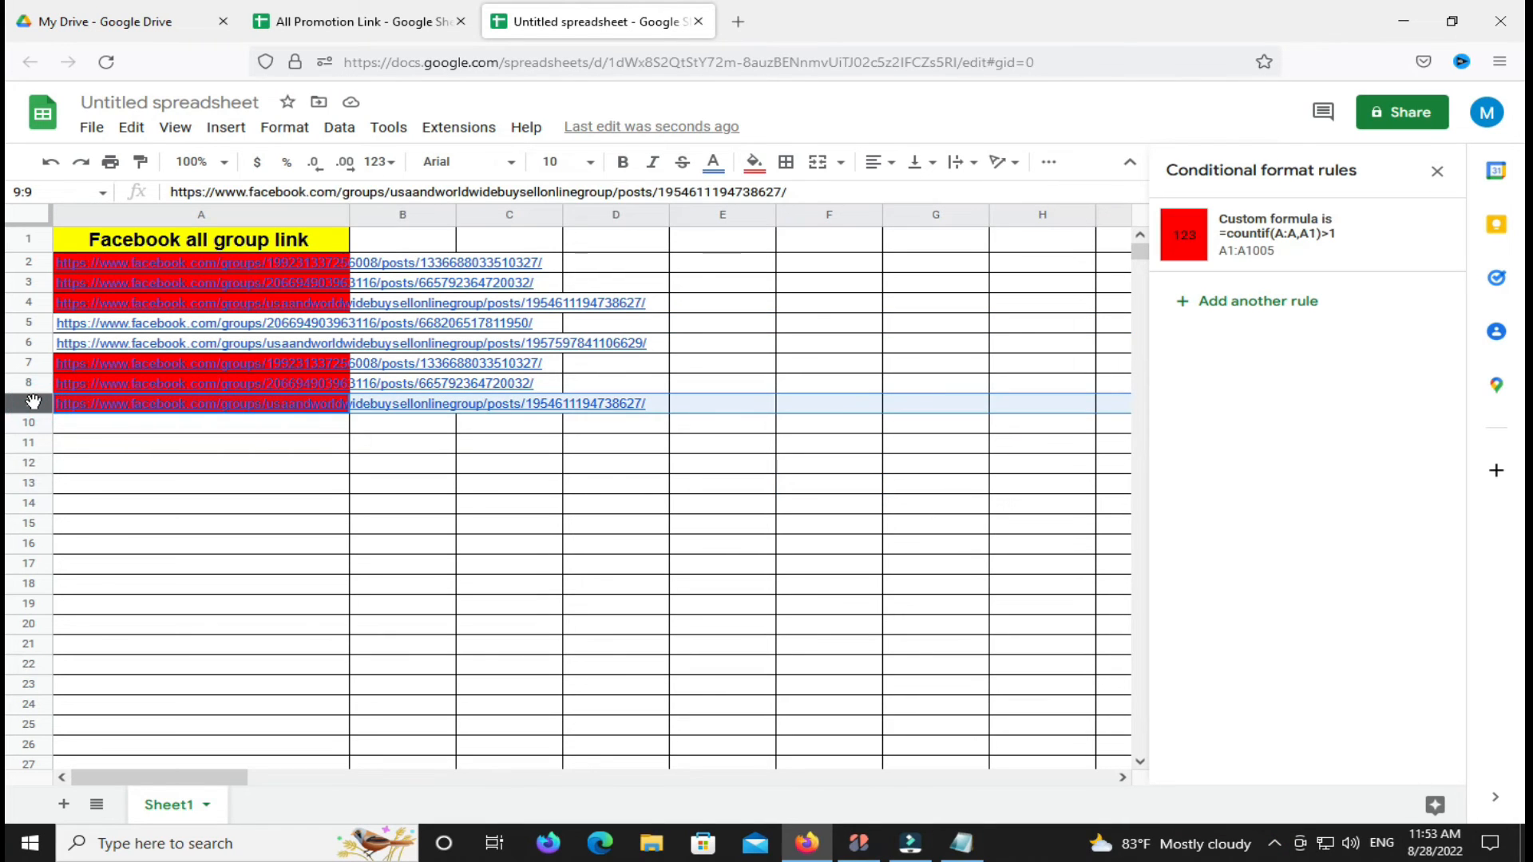
pyautogui.press('Delete')
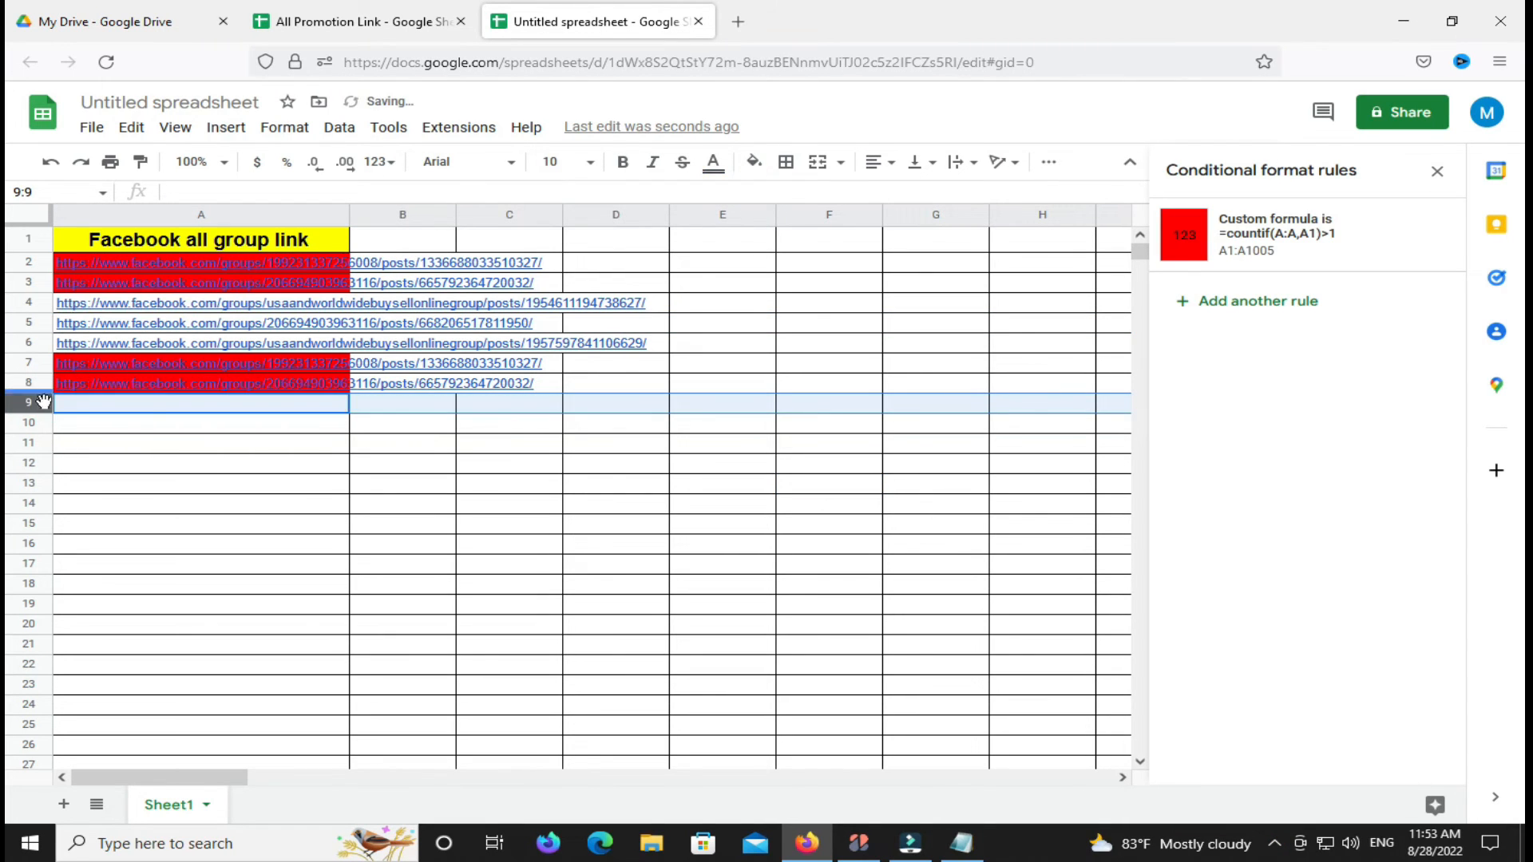
pyautogui.click(616, 543)
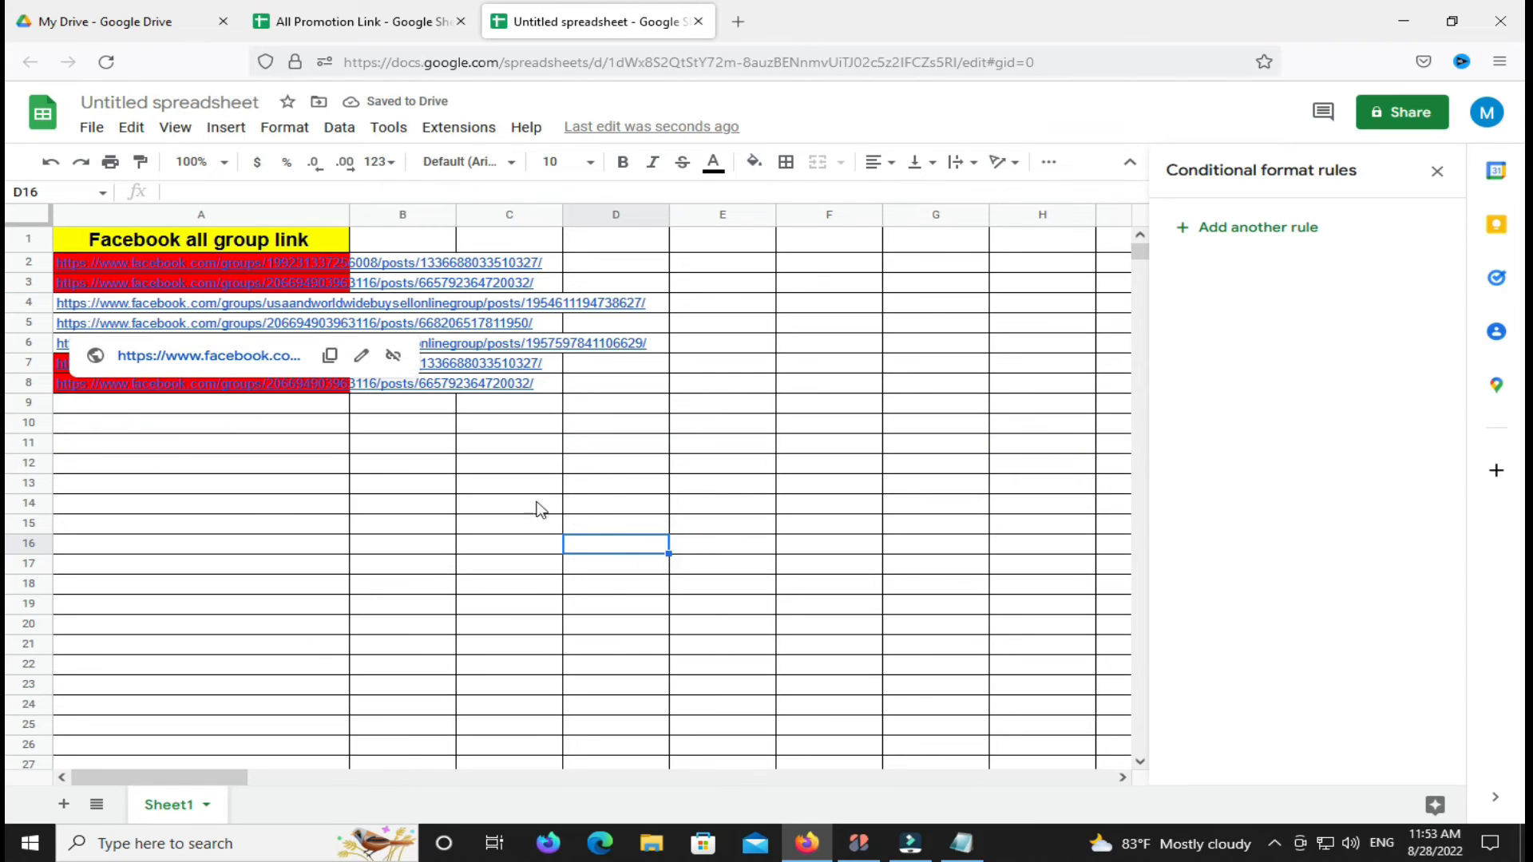
# - Clear the duplicate Facebook group link in row 8 and deselect the row
pyautogui.click(29, 380)
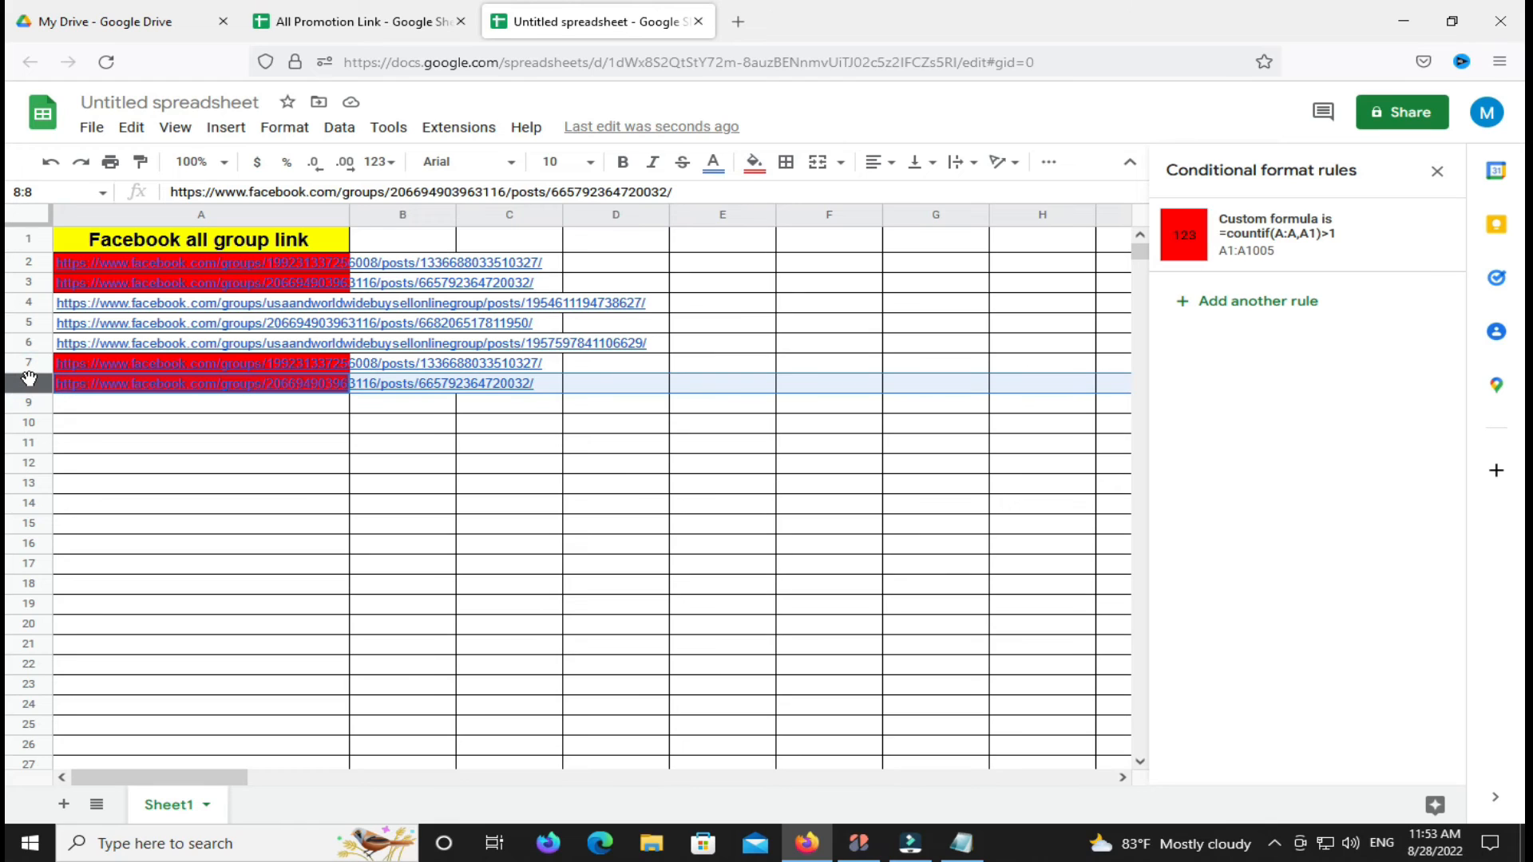
pyautogui.press('Delete')
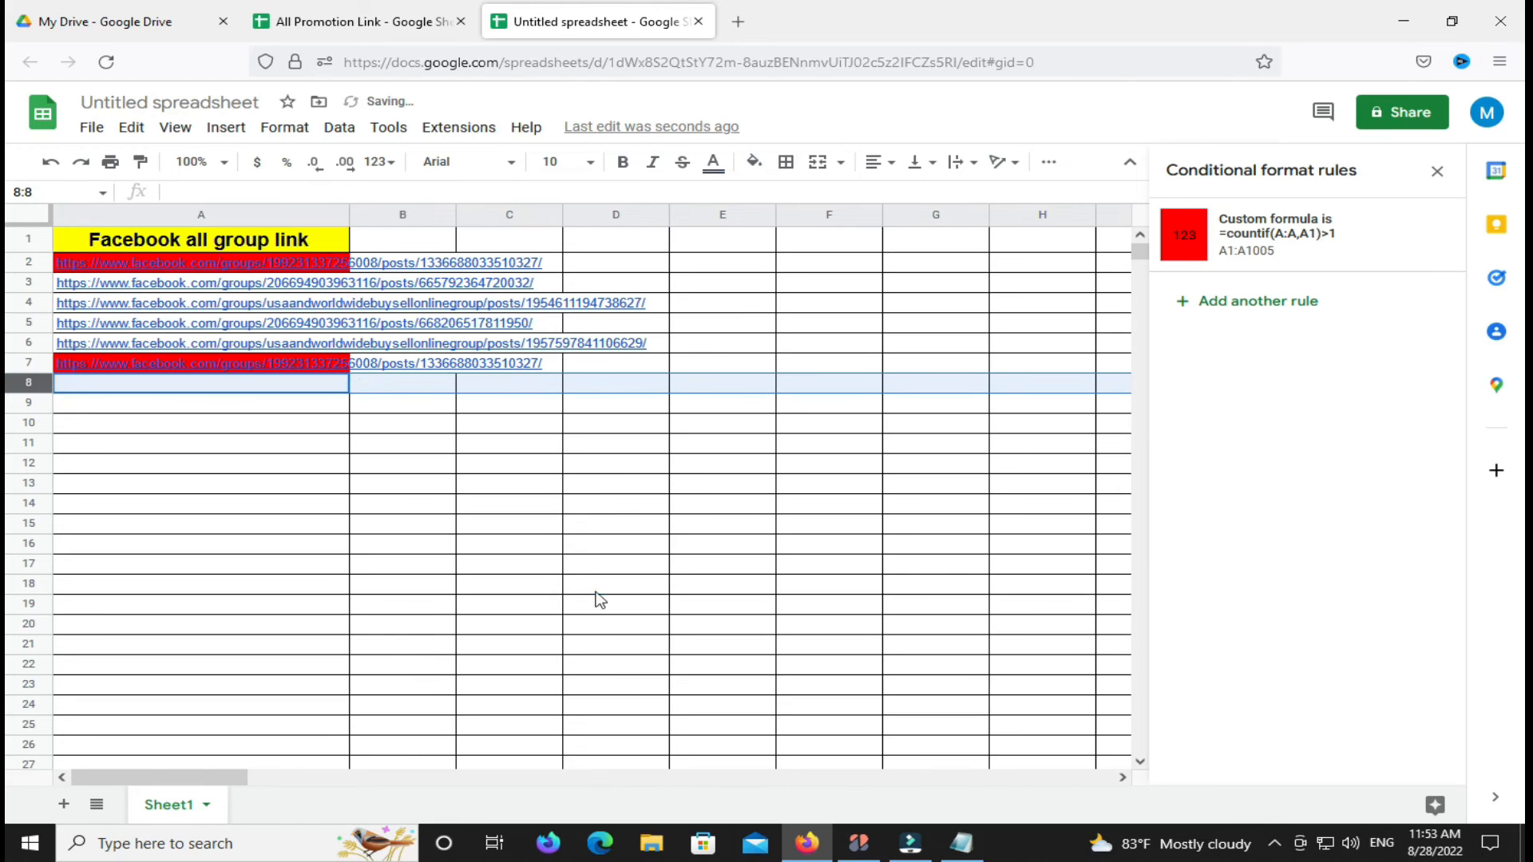
pyautogui.click(596, 590)
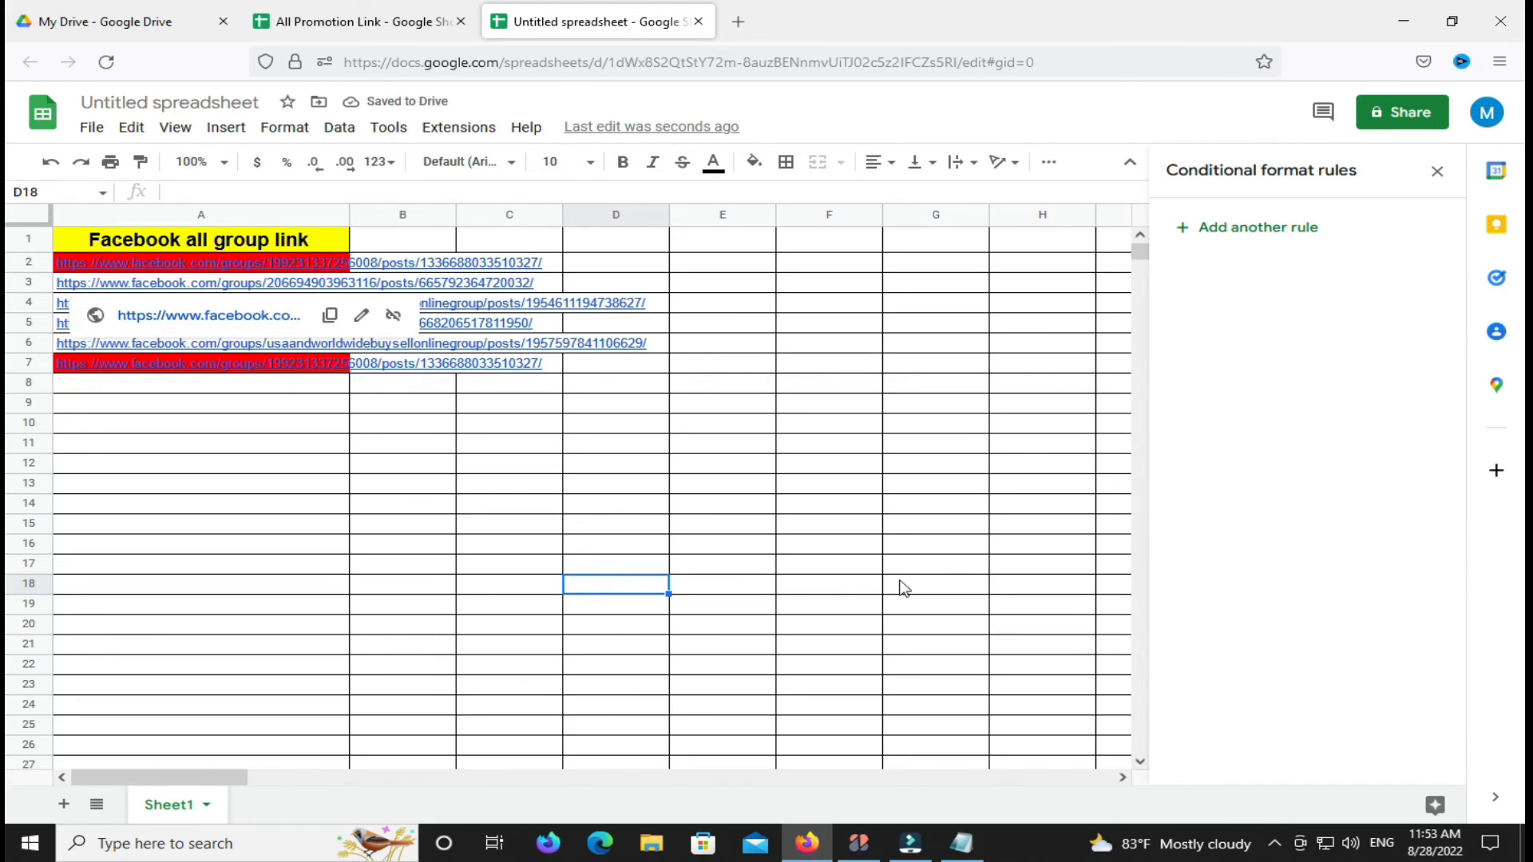
pyautogui.click(832, 563)
# - Clear the last highlighted duplicate link in row 7, deselect the row and check the remaining links in column A
pyautogui.click(25, 364)
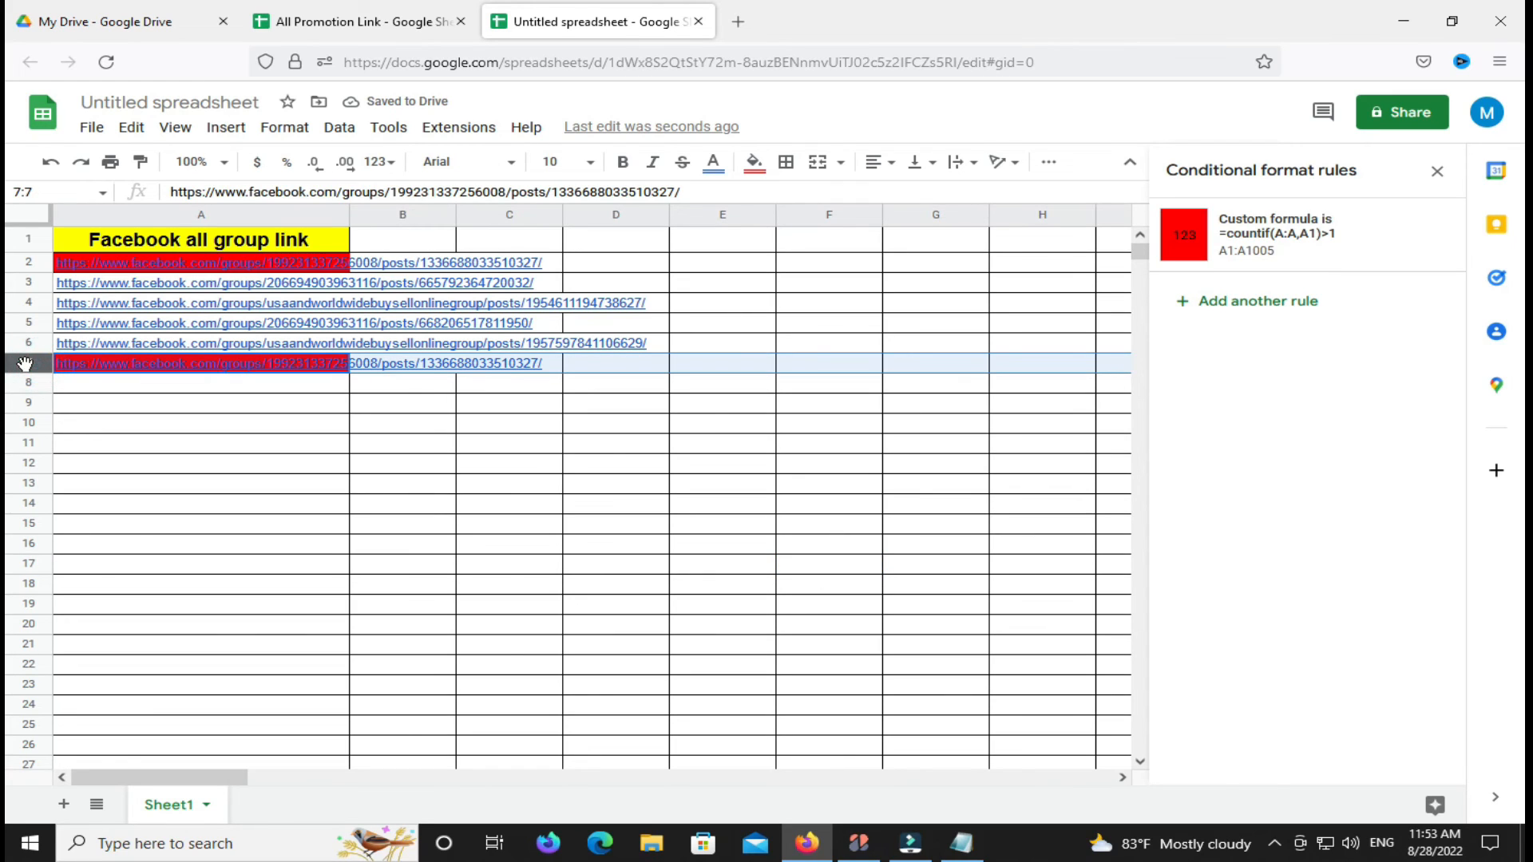
pyautogui.press('Delete')
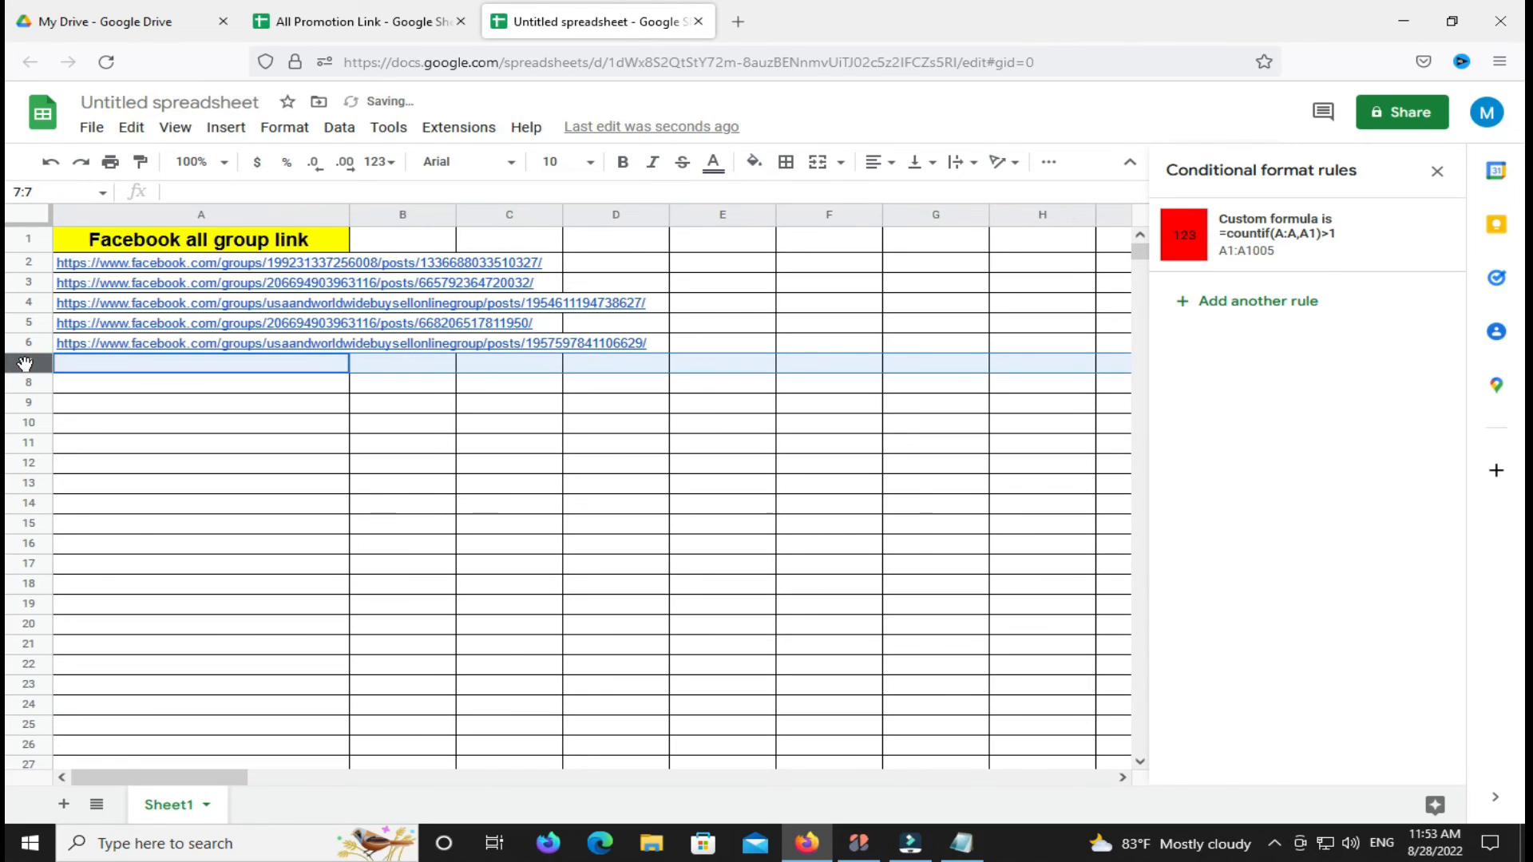
pyautogui.click(452, 565)
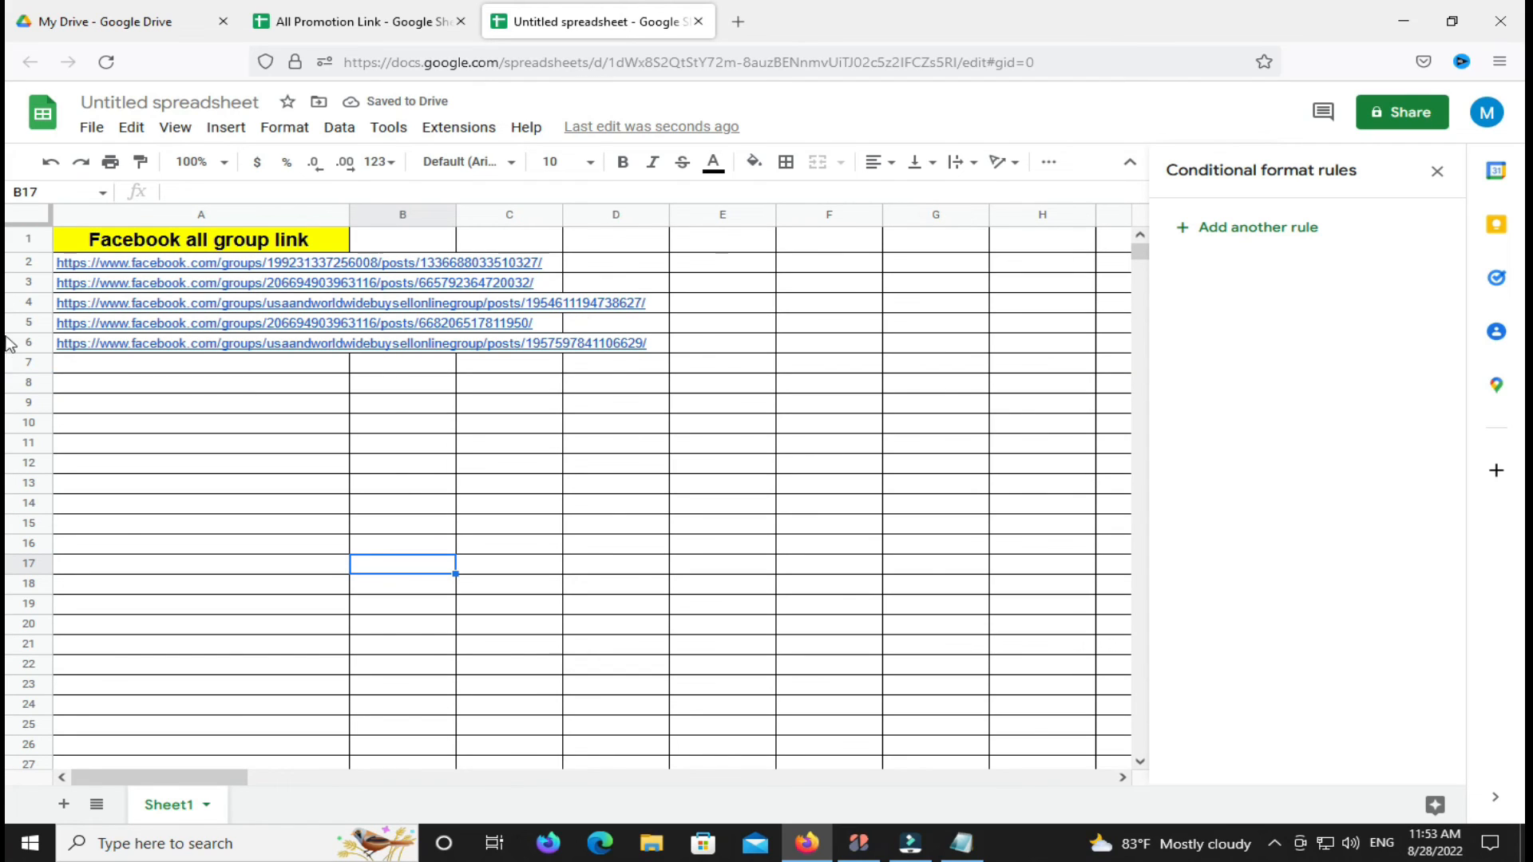
pyautogui.moveTo(397, 325)
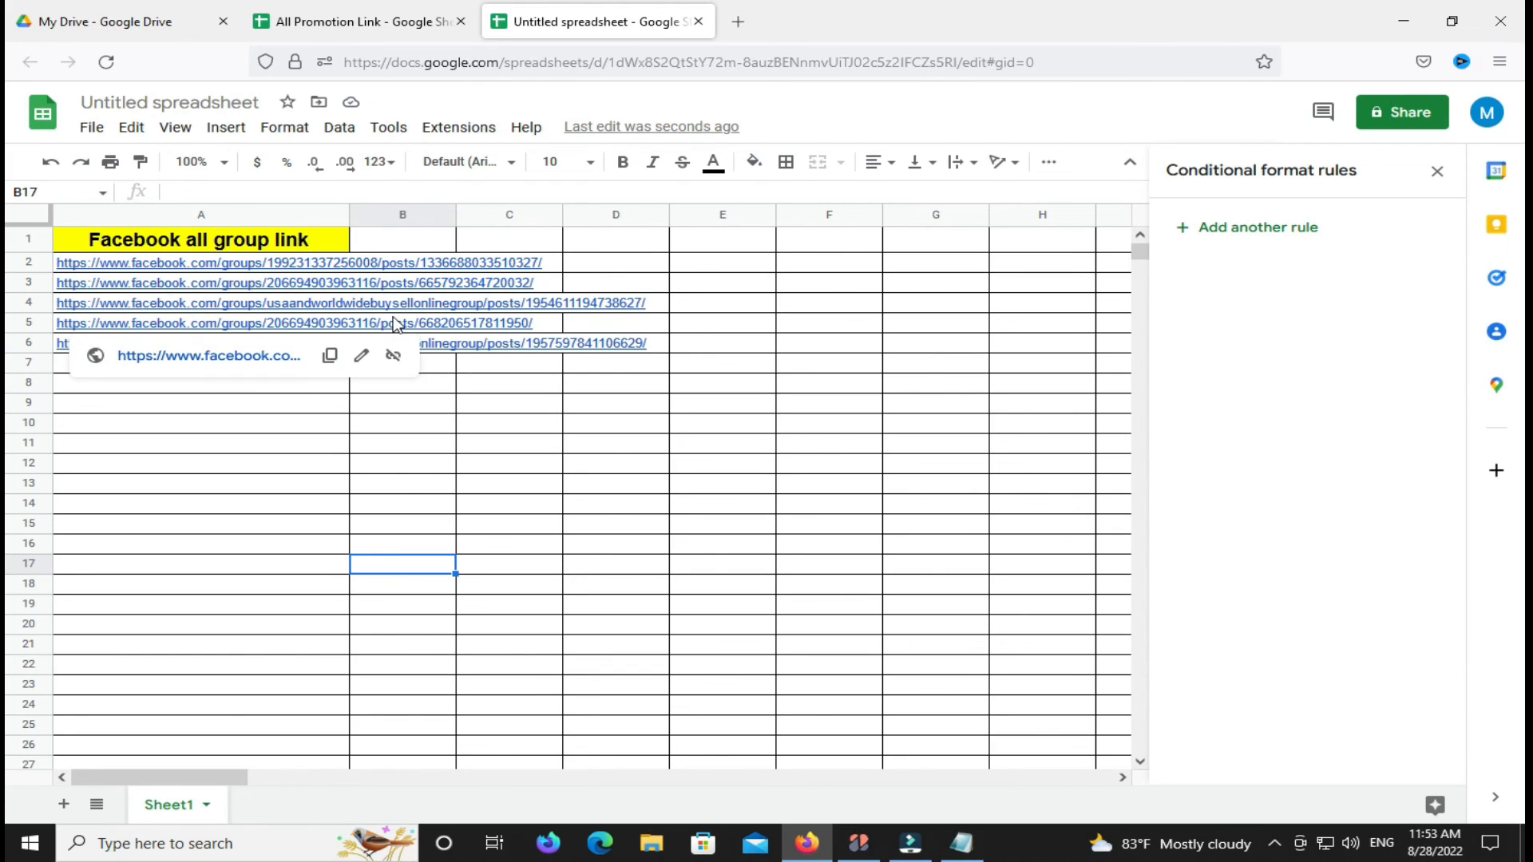